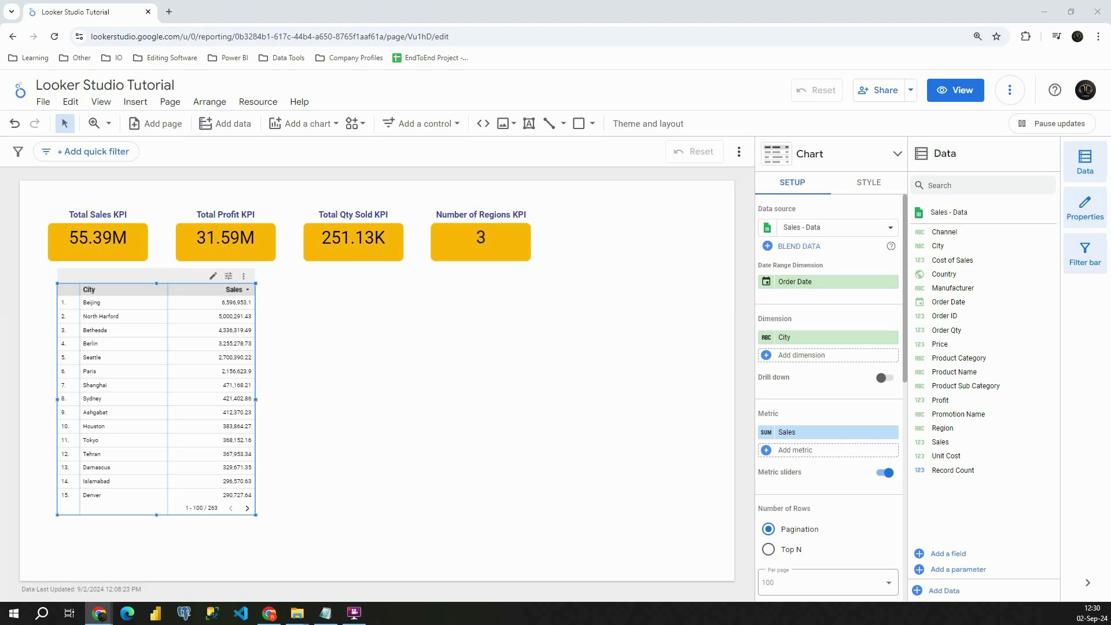
Deselect the city table and select the Total Sales KPI scorecard instead
click(377, 308)
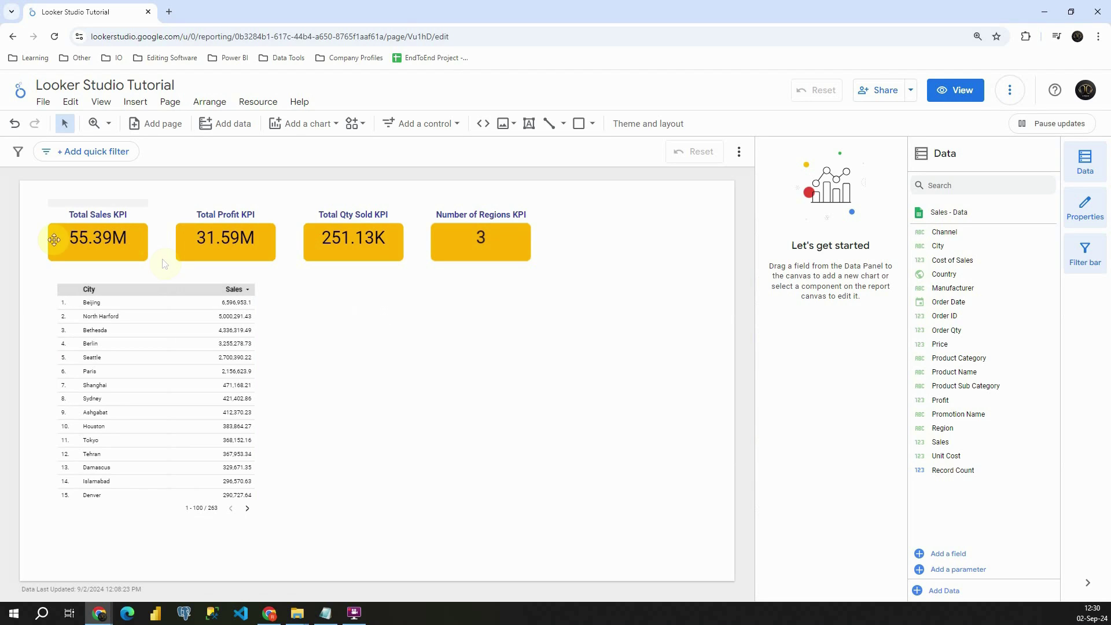
click(60, 236)
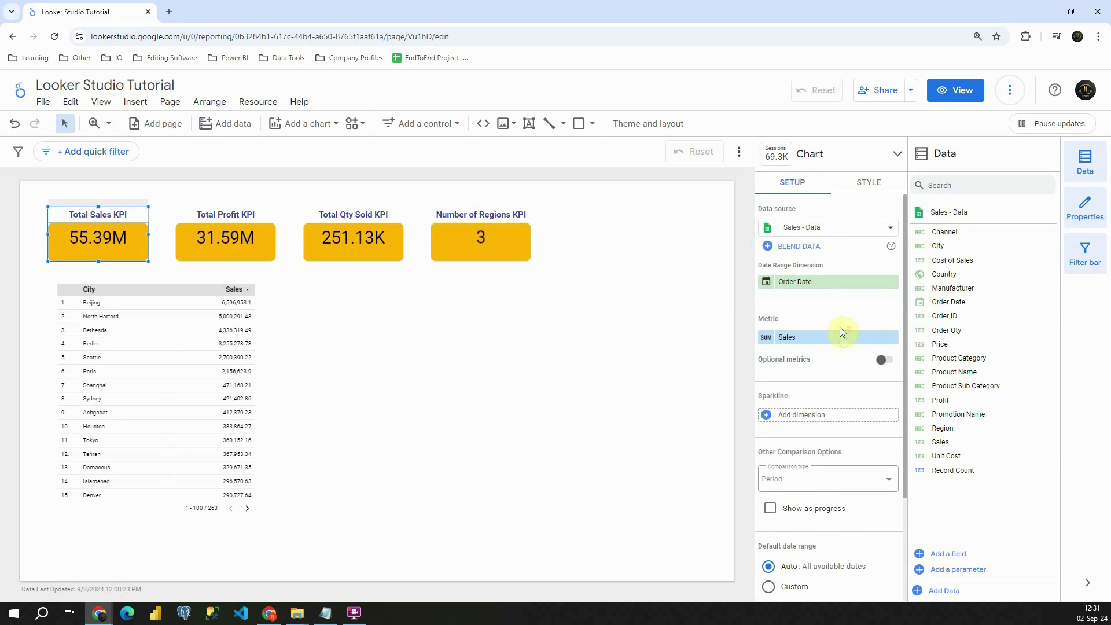
Start a new blank filter for the Total Sales scorecard from its Filter section
scroll(841, 331, down, 3)
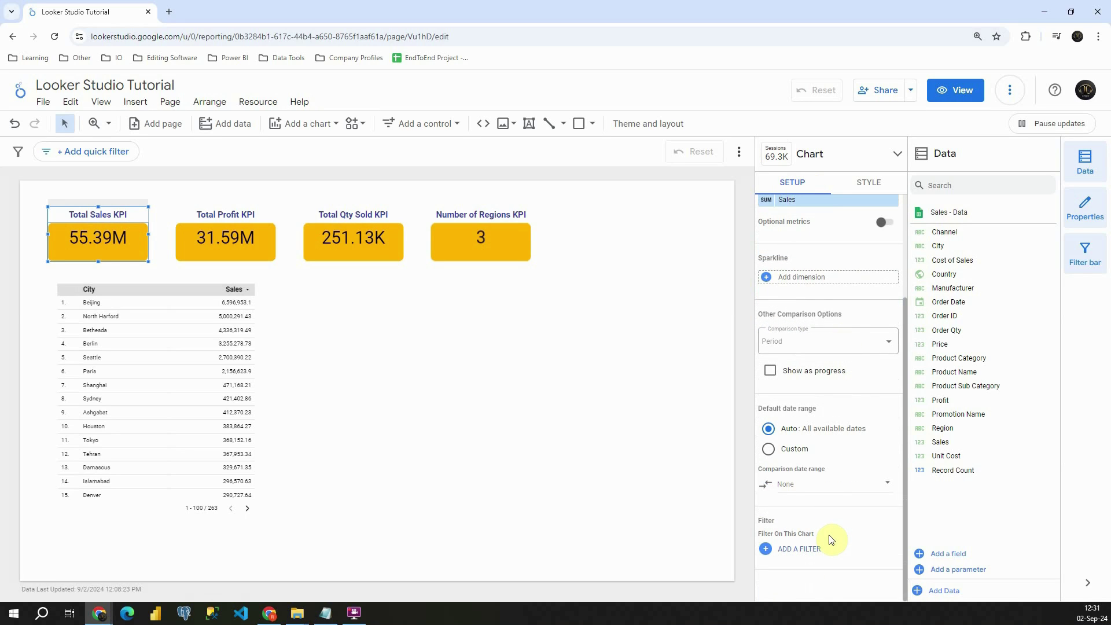
click(797, 550)
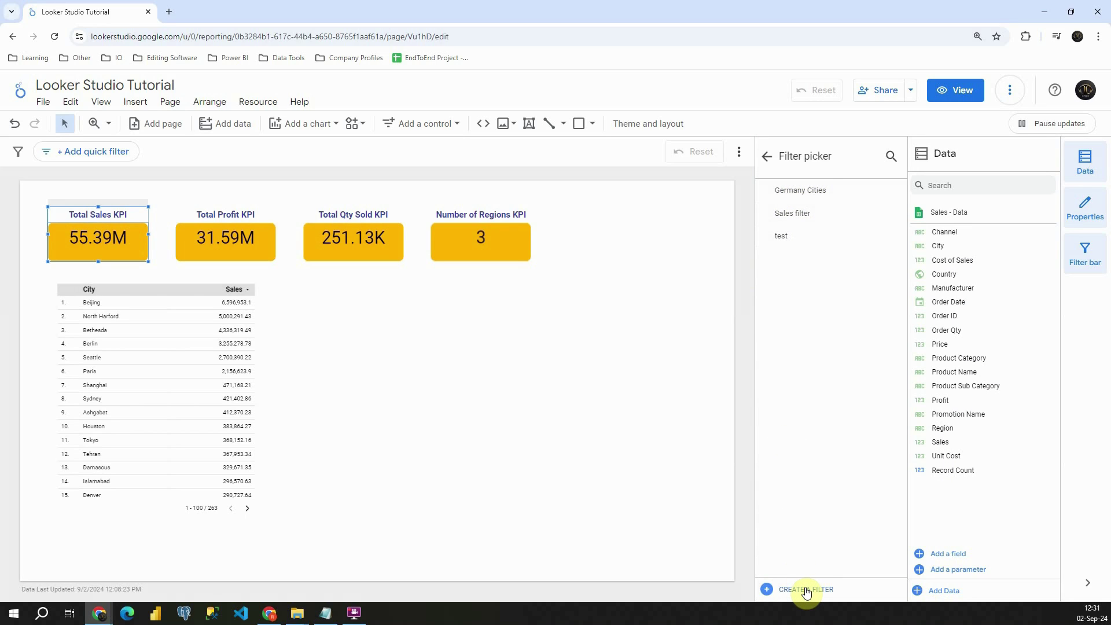
click(806, 590)
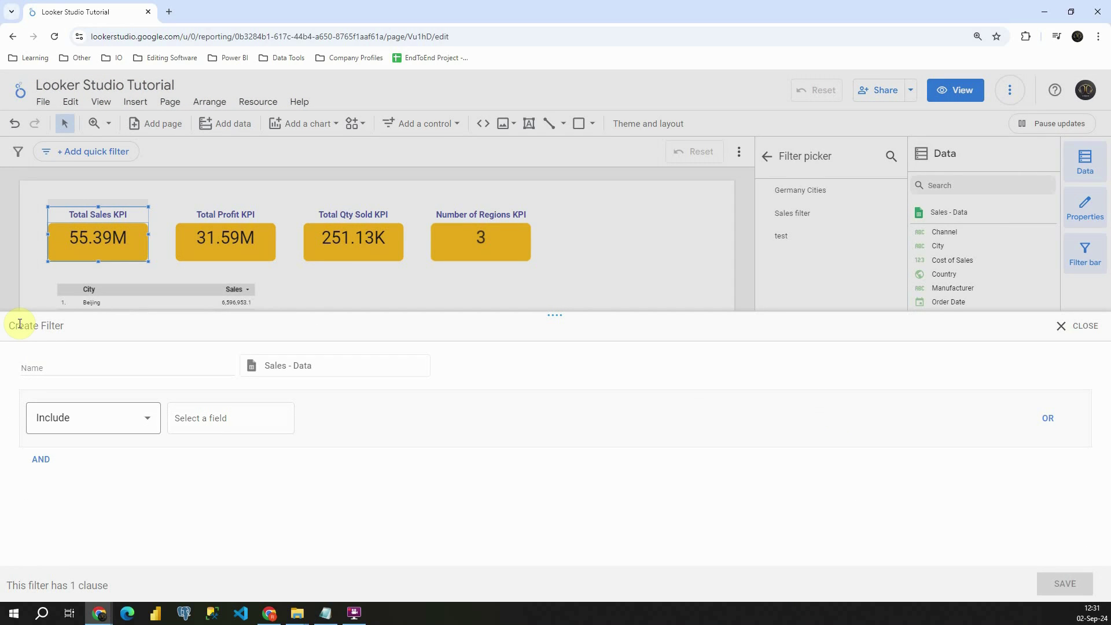
Save 'City Filter' as Include City Equal to (=) Beijing on the scorecard
drag(12, 327, 64, 327)
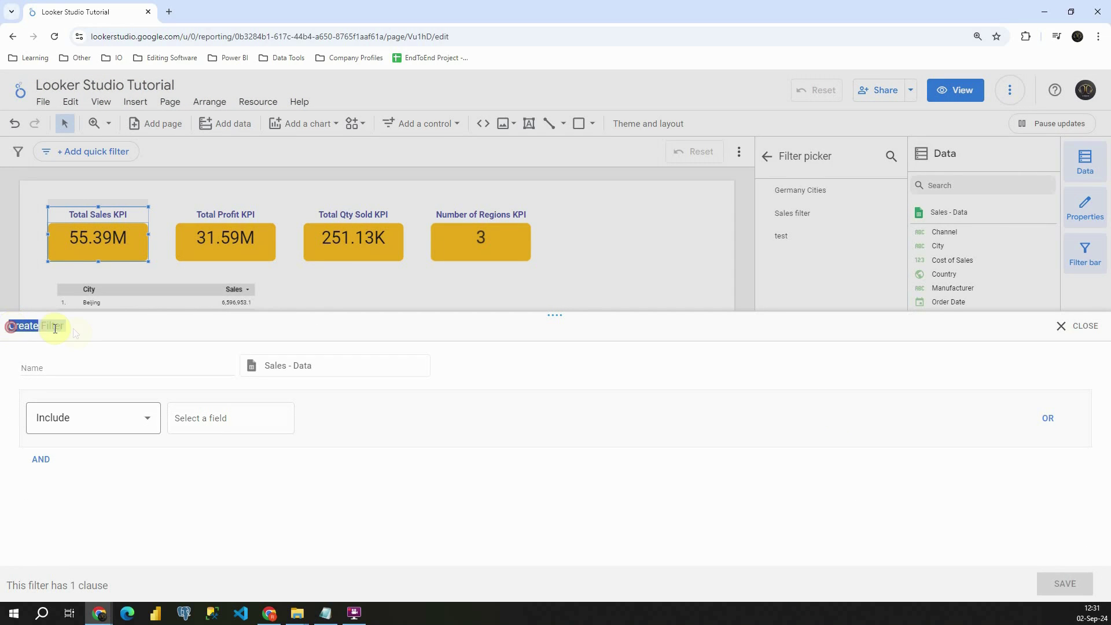
click(62, 365)
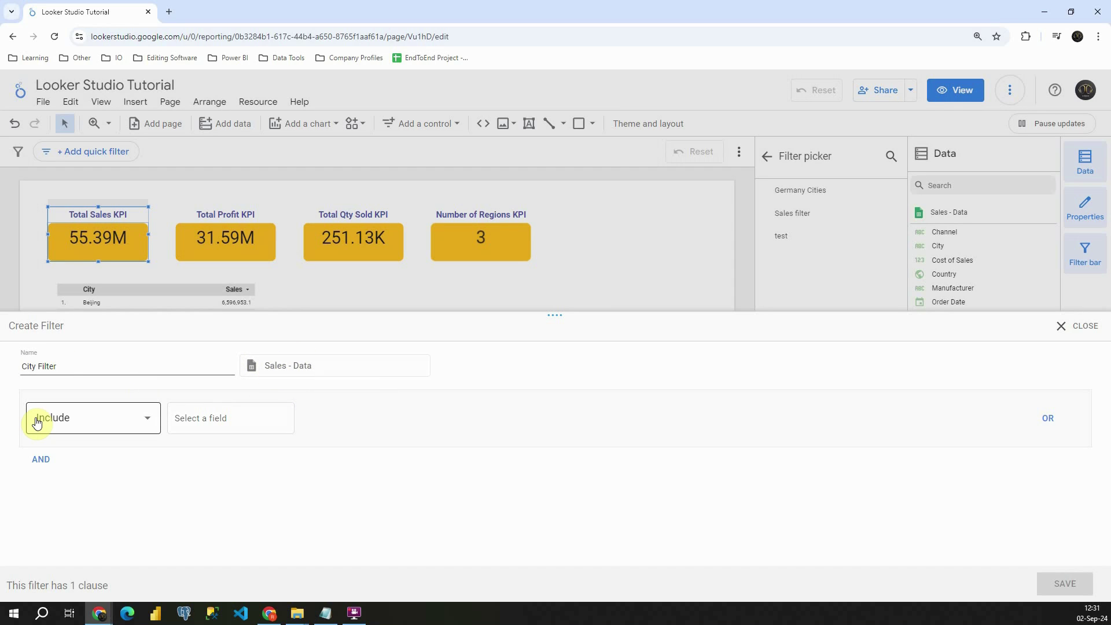
click(115, 414)
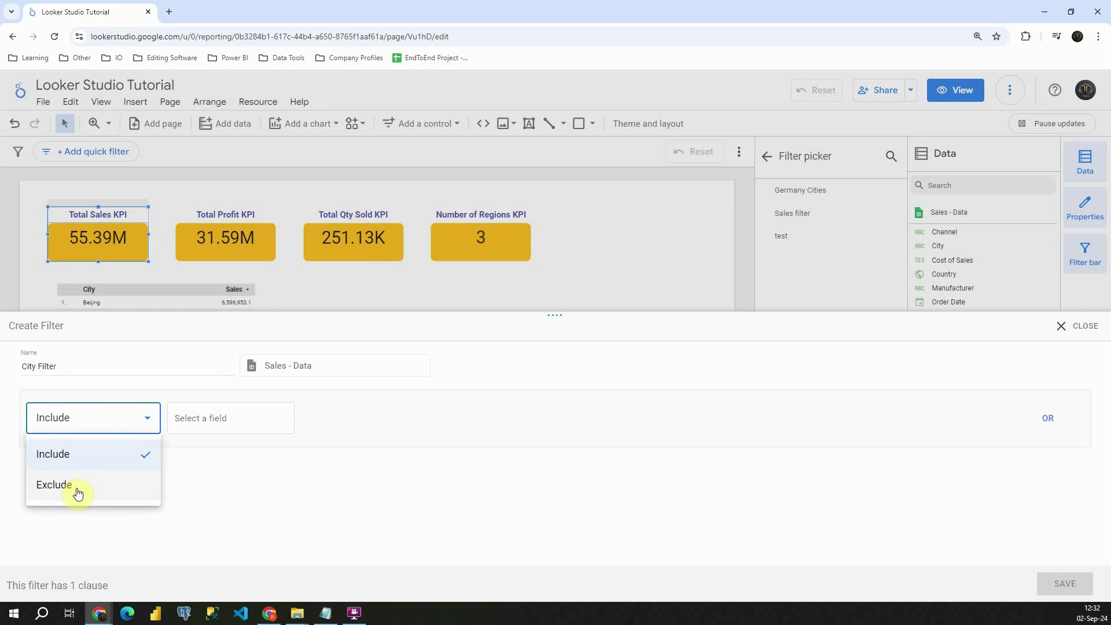
click(215, 425)
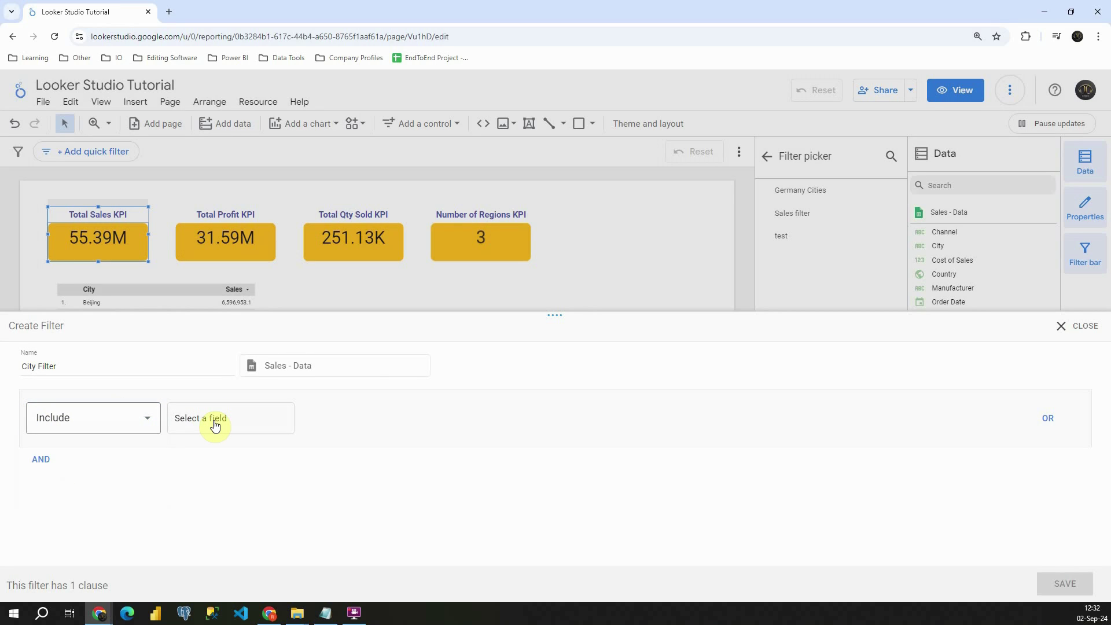
click(215, 425)
click(148, 572)
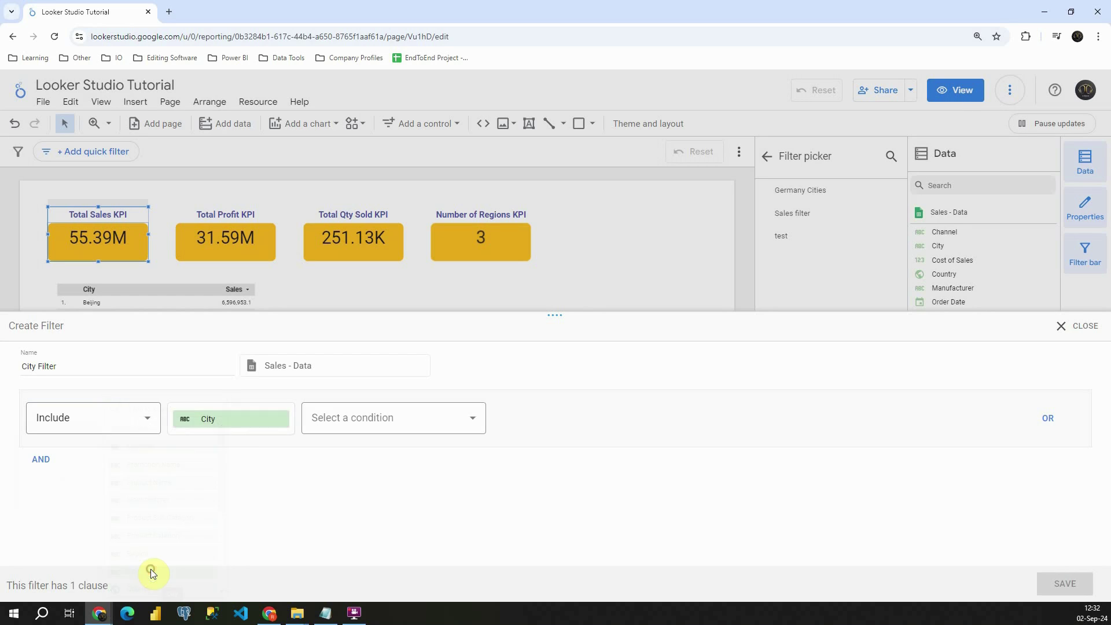
click(426, 418)
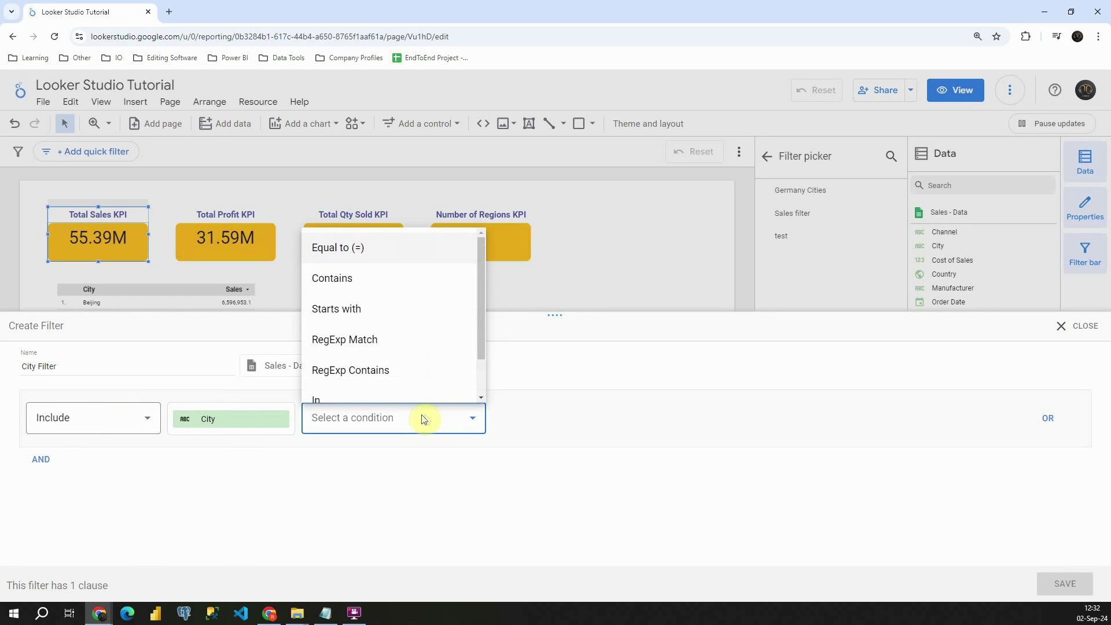
click(382, 254)
click(552, 422)
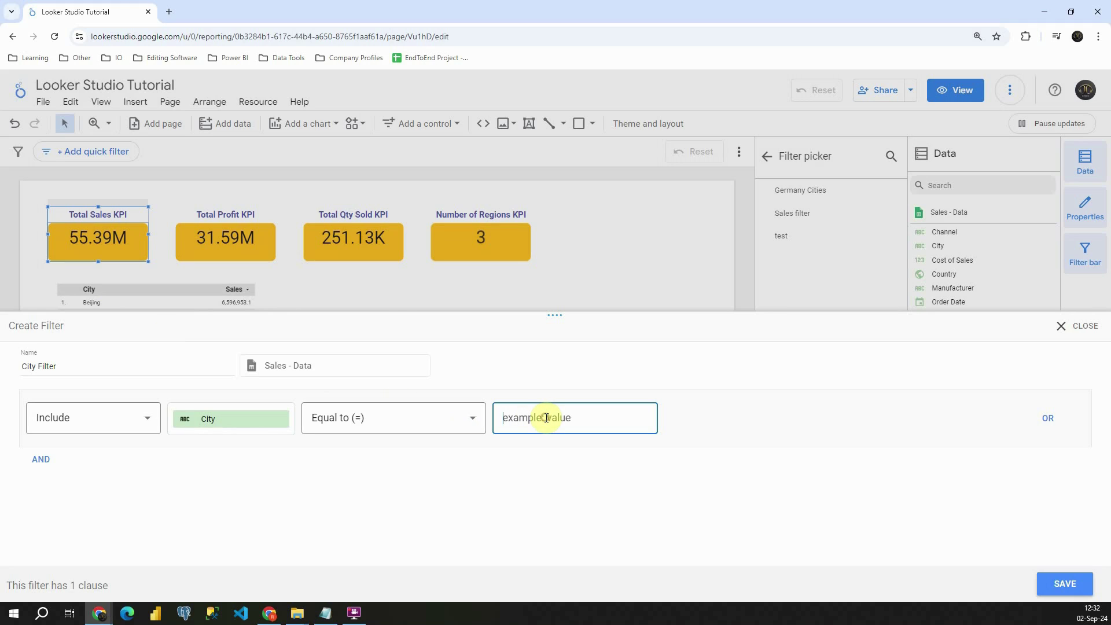
text(Beijing)
click(579, 447)
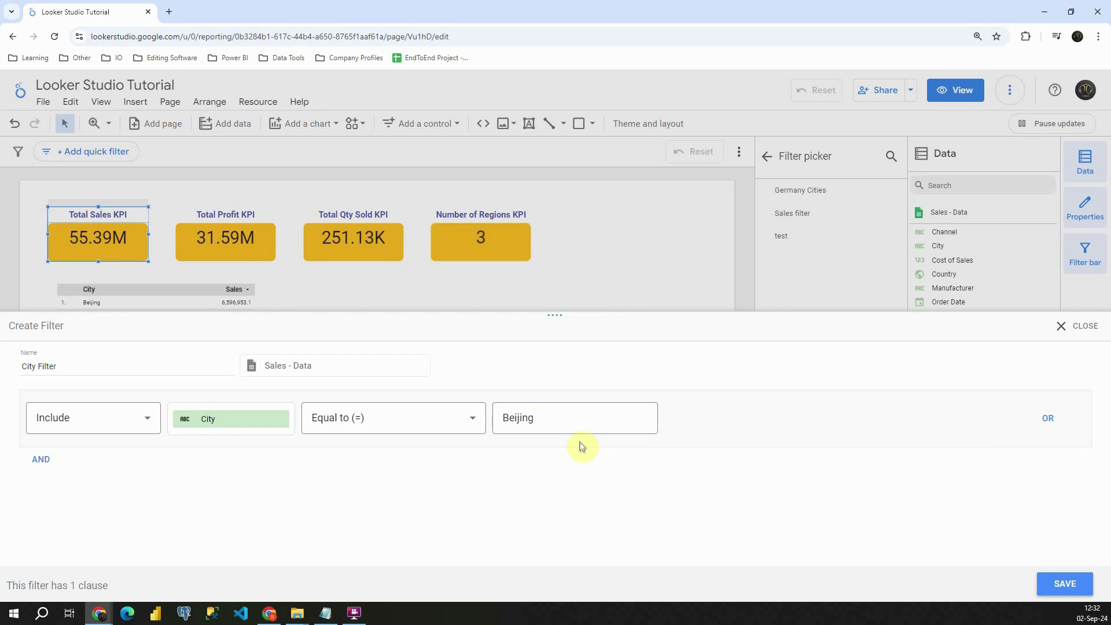
click(1064, 585)
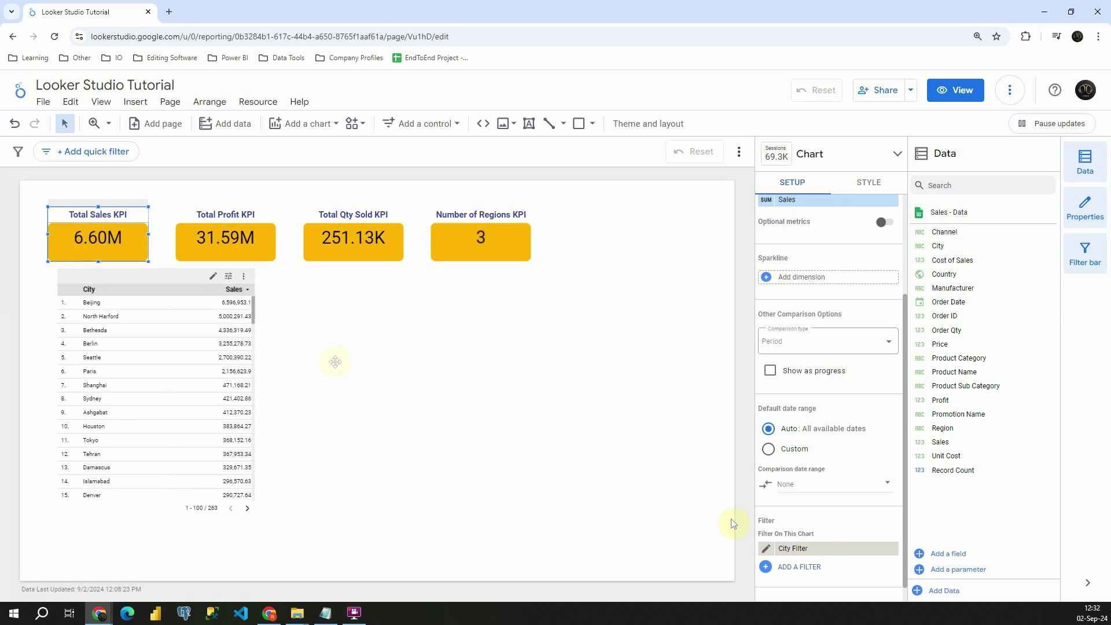
Change City Filter's value from Beijing to Berlin and save it
click(767, 548)
mouse_move(510, 418)
mouse_down()
mouse_move(549, 418)
mouse_move(454, 419)
mouse_up()
text(Be)
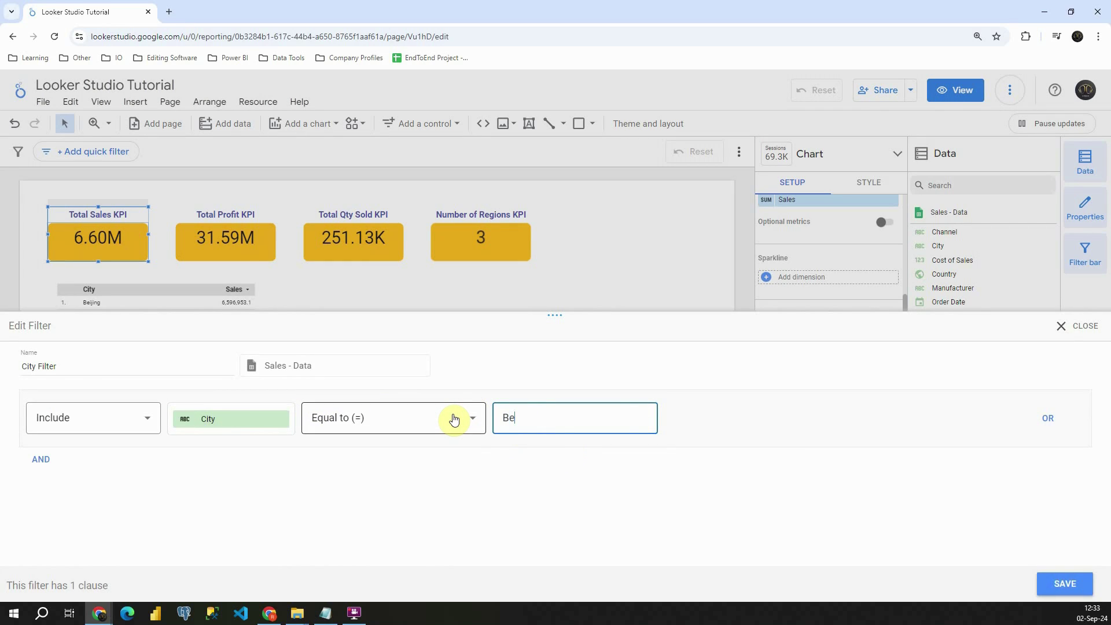
text(rlin)
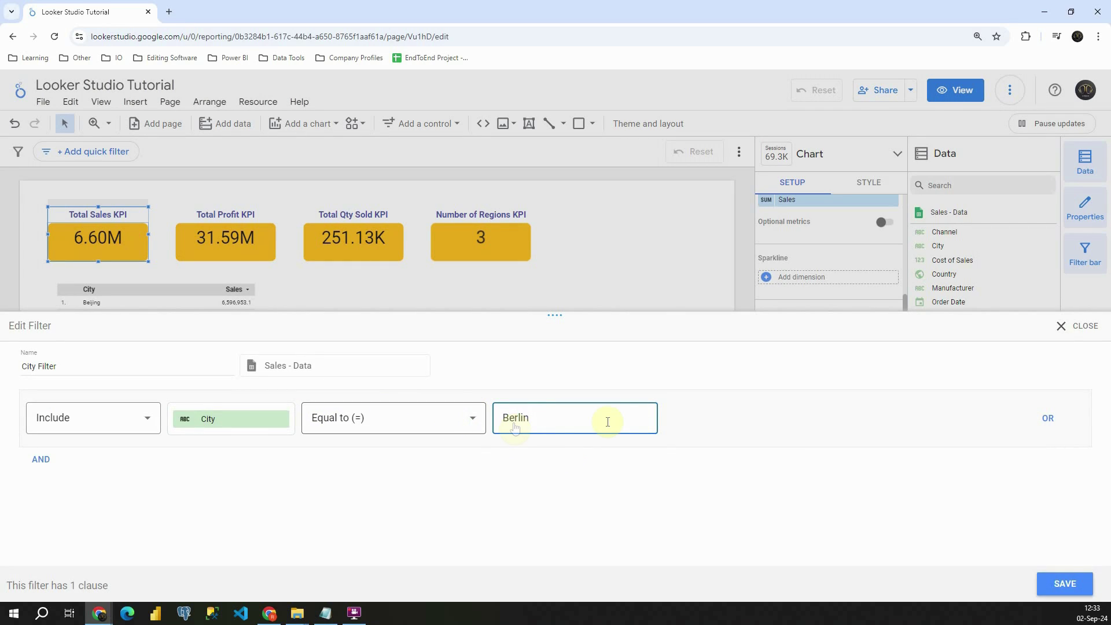
click(703, 446)
click(1055, 586)
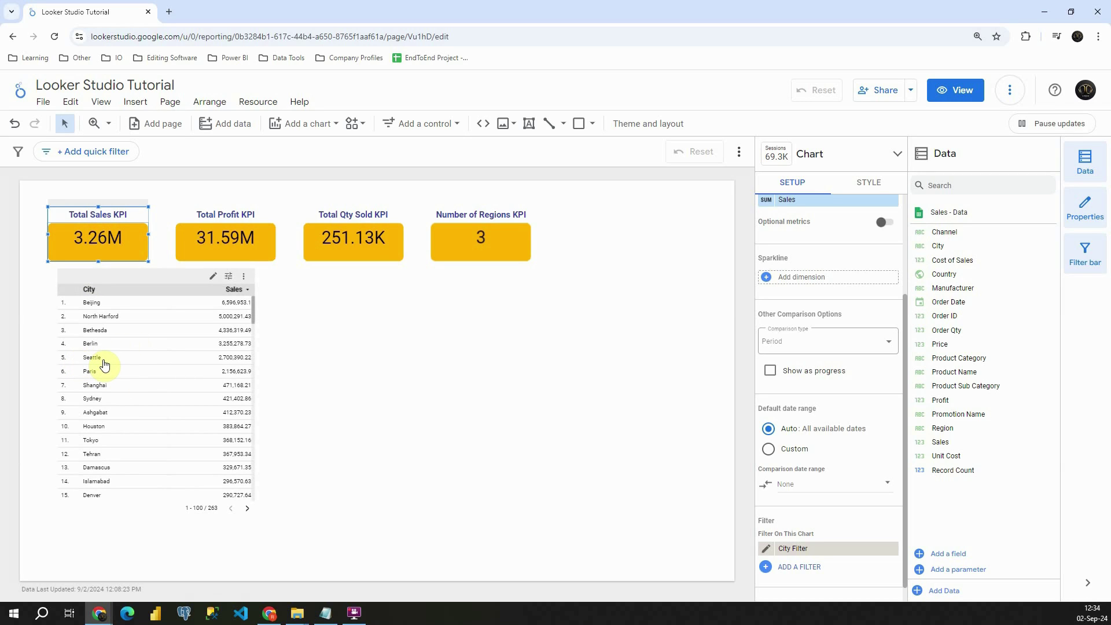
Add an OR clause City Equal to (=) Seattle to City Filter and save
click(766, 548)
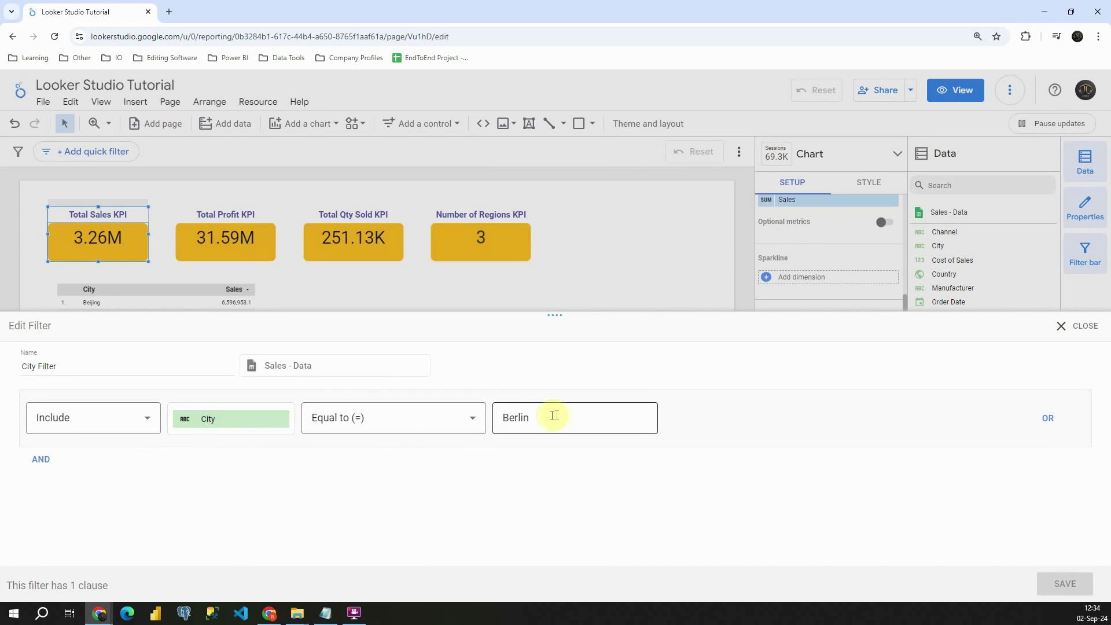
click(1050, 424)
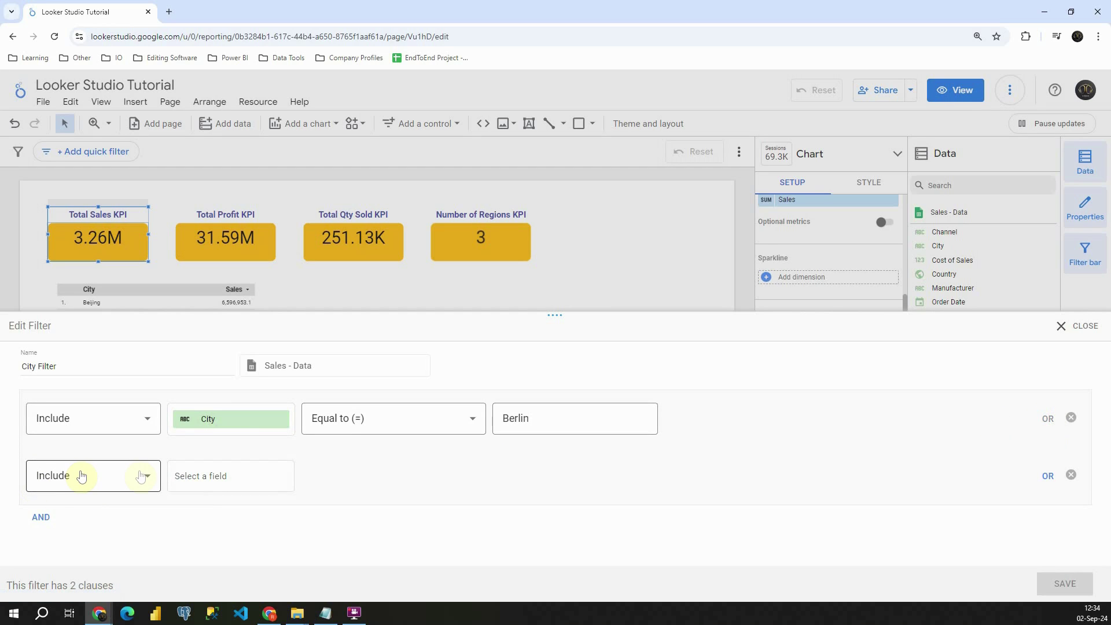
click(194, 470)
click(144, 573)
click(388, 475)
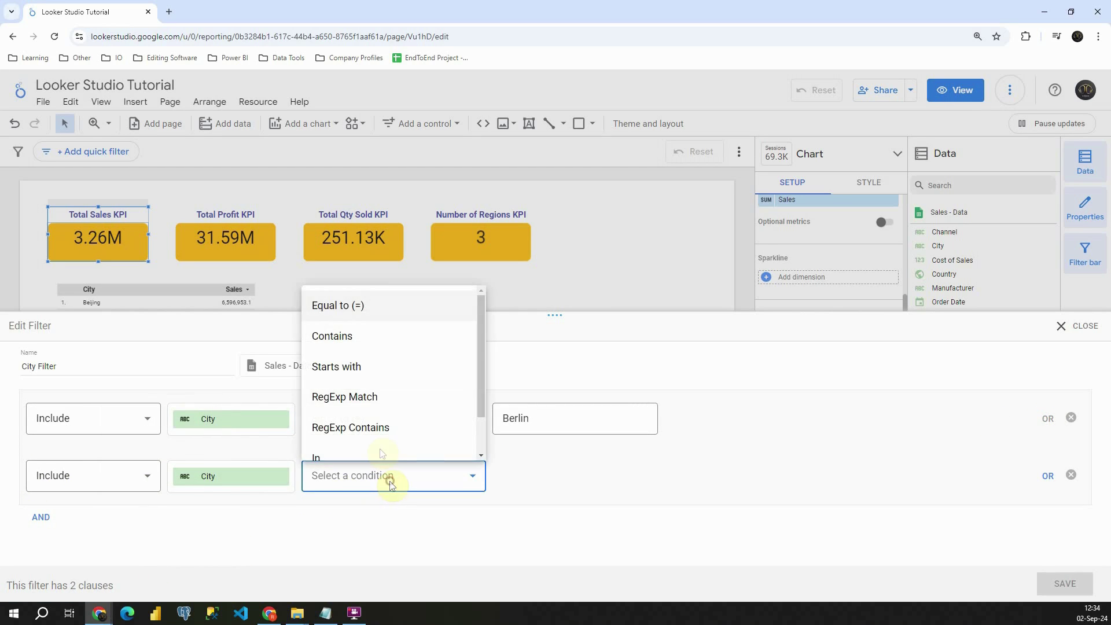
click(357, 309)
click(529, 471)
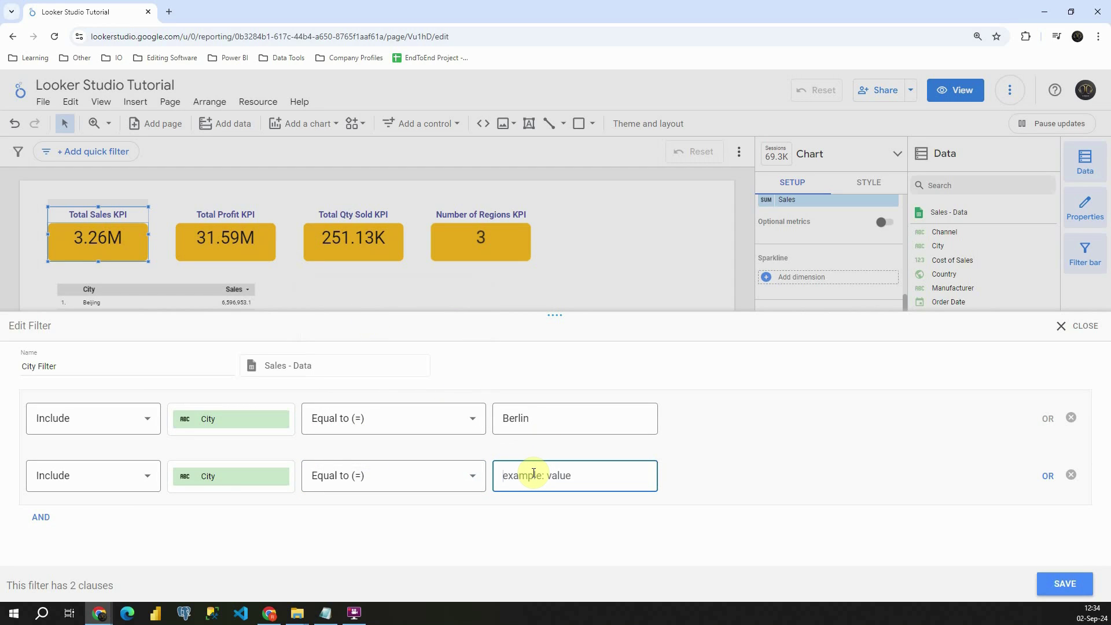
text(Seattle)
click(1064, 583)
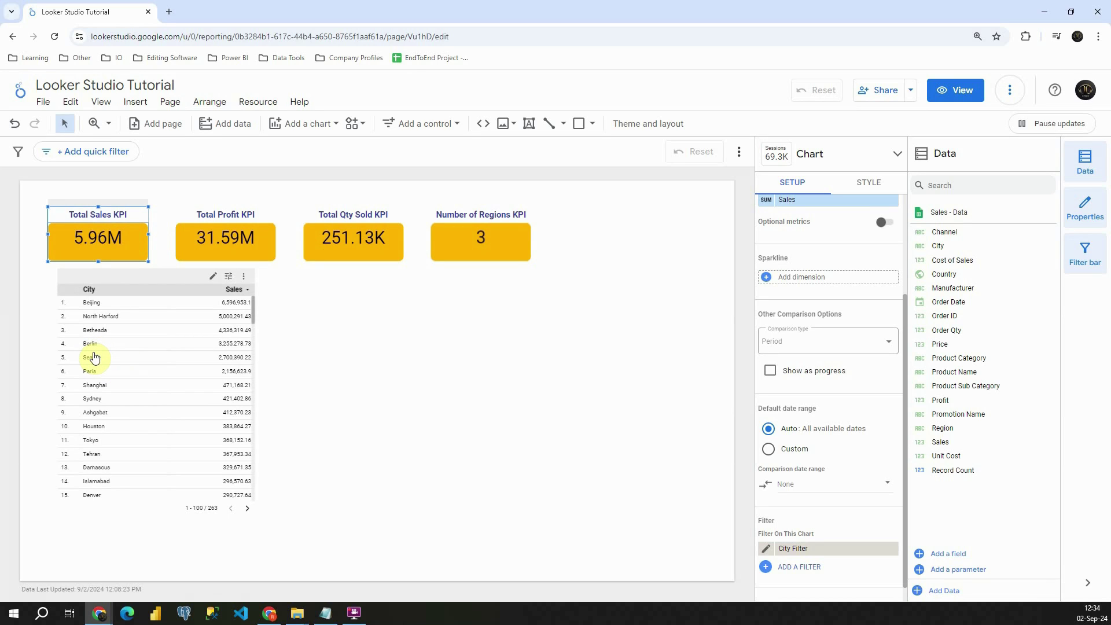
Make City Filter a single clause City Contains 'Be', dropping the Seattle clause
click(768, 548)
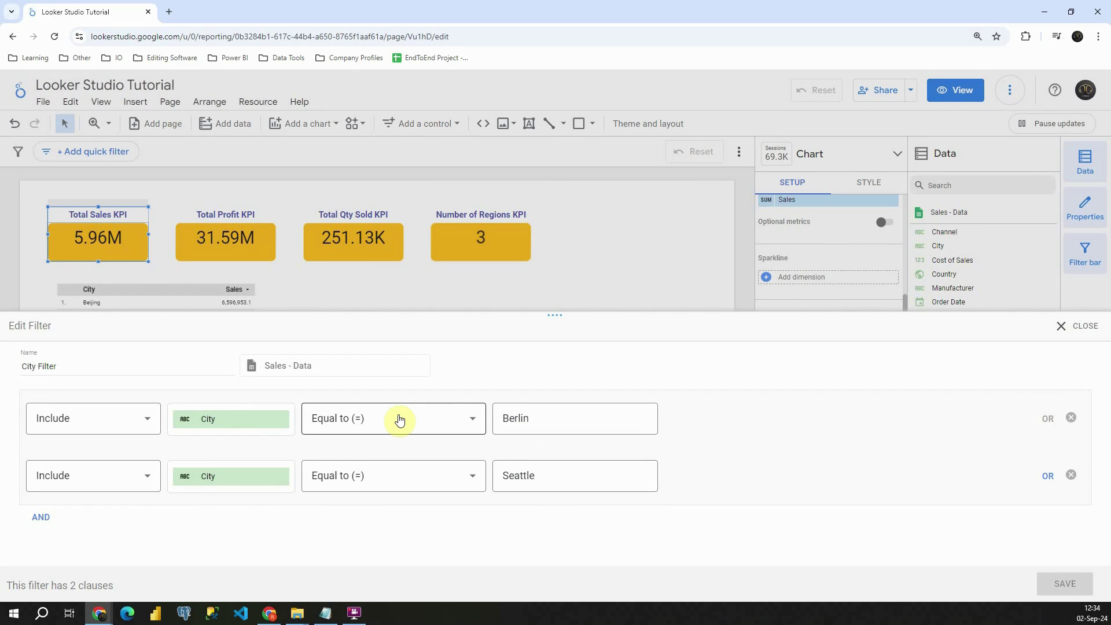
click(399, 420)
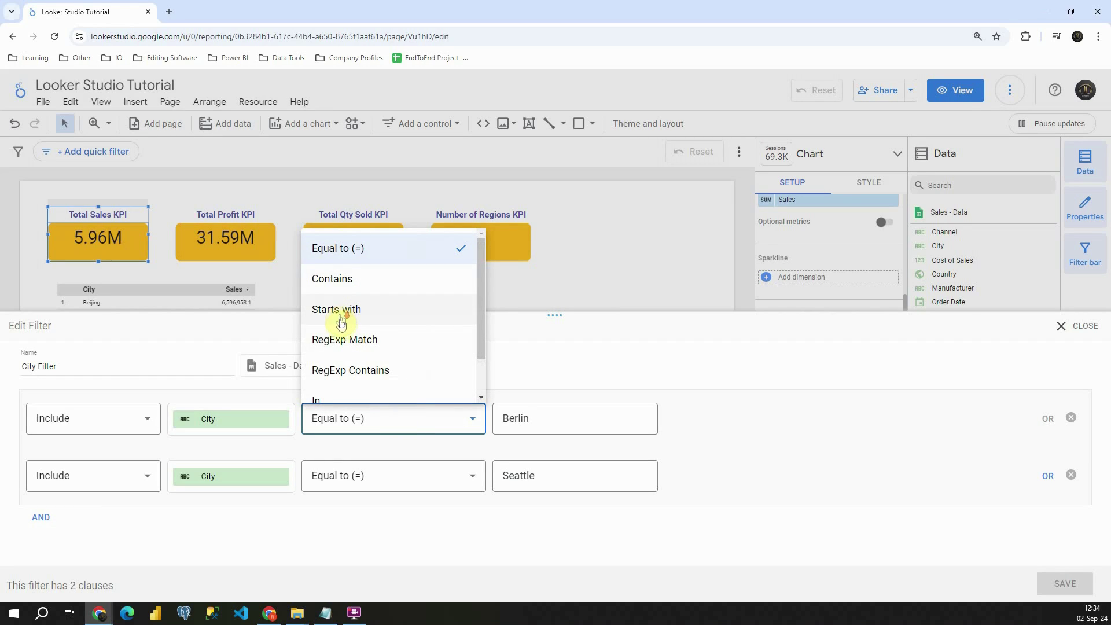
scroll(342, 316, down, 1)
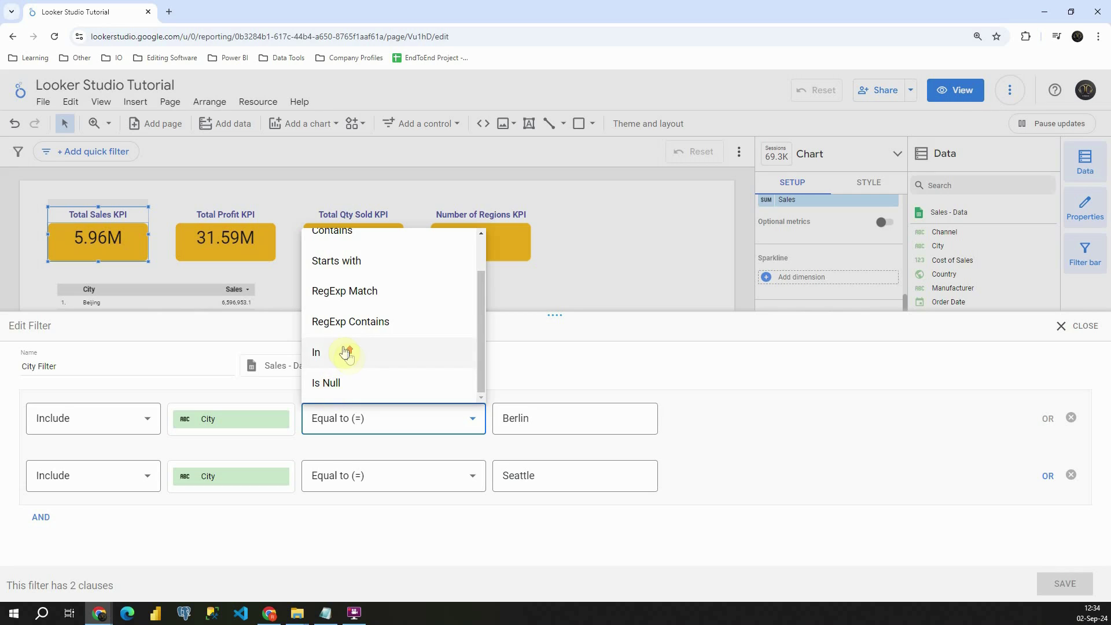
scroll(347, 365, up, 1)
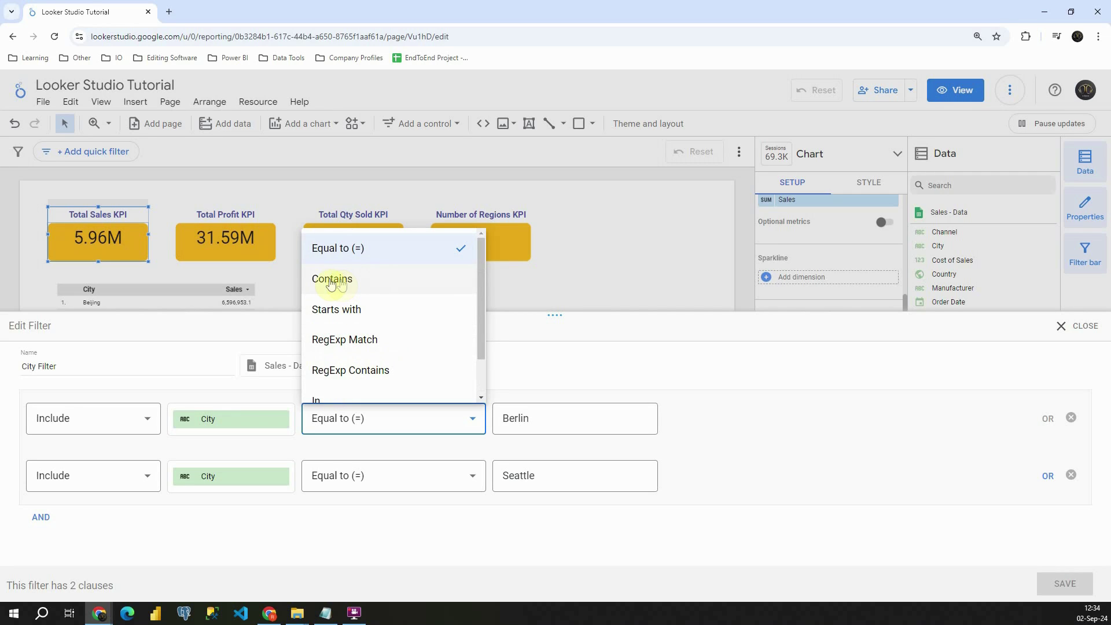
click(363, 282)
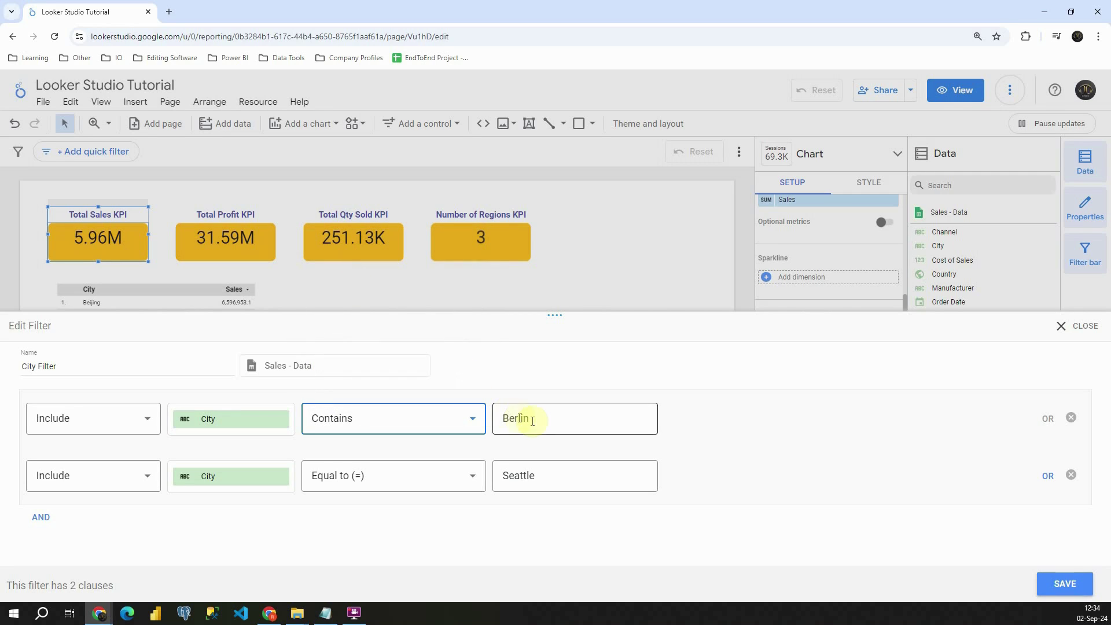
drag(528, 419, 513, 420)
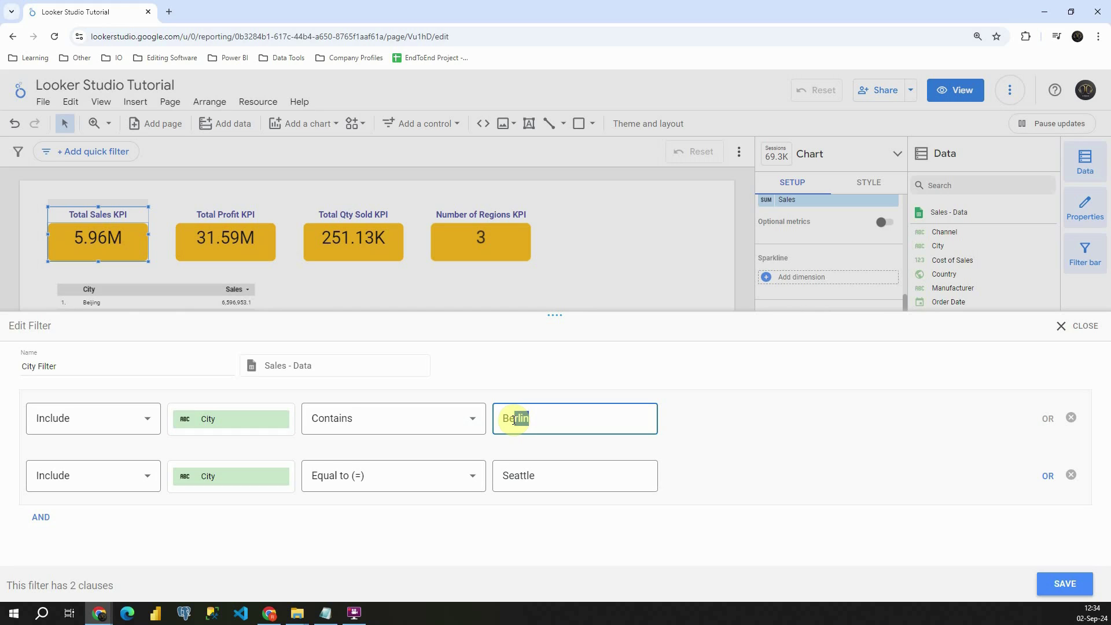
key(BackSpace)
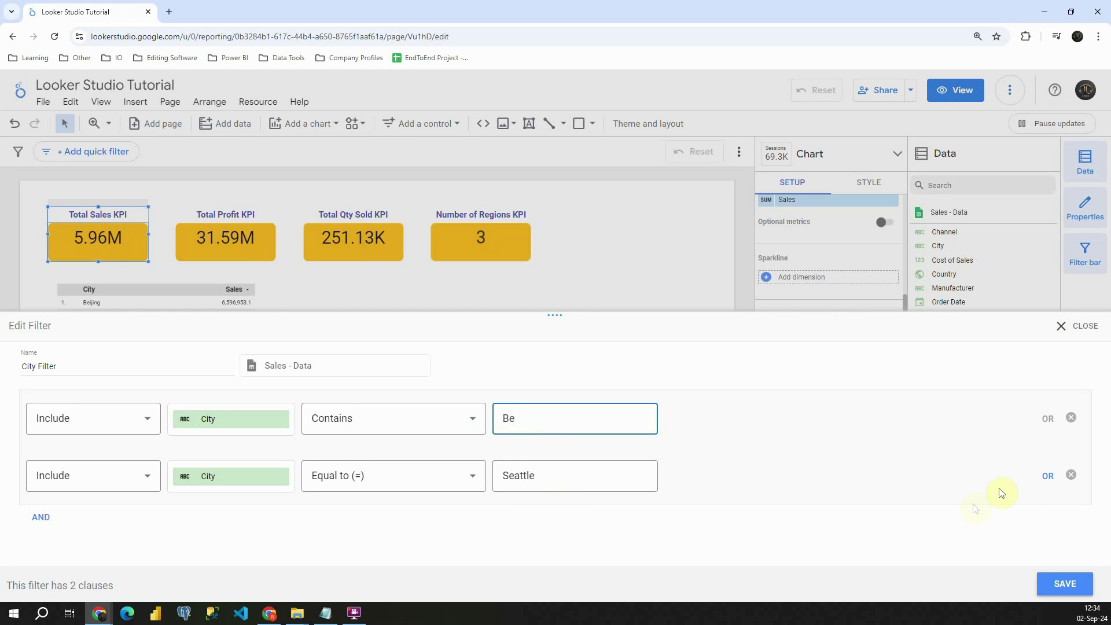
click(1074, 475)
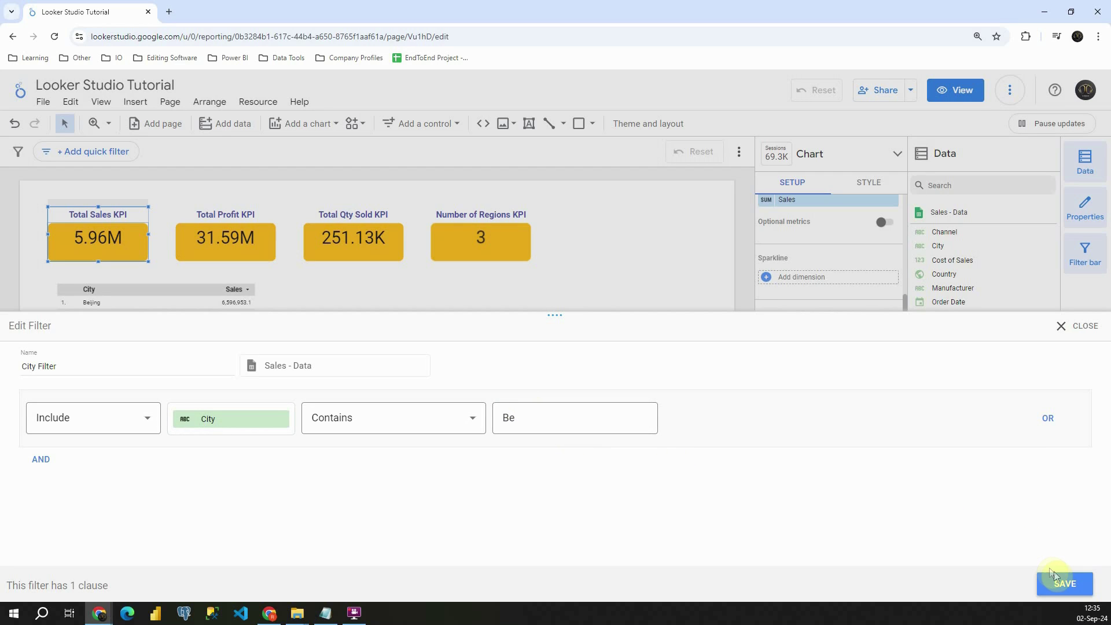
click(1064, 583)
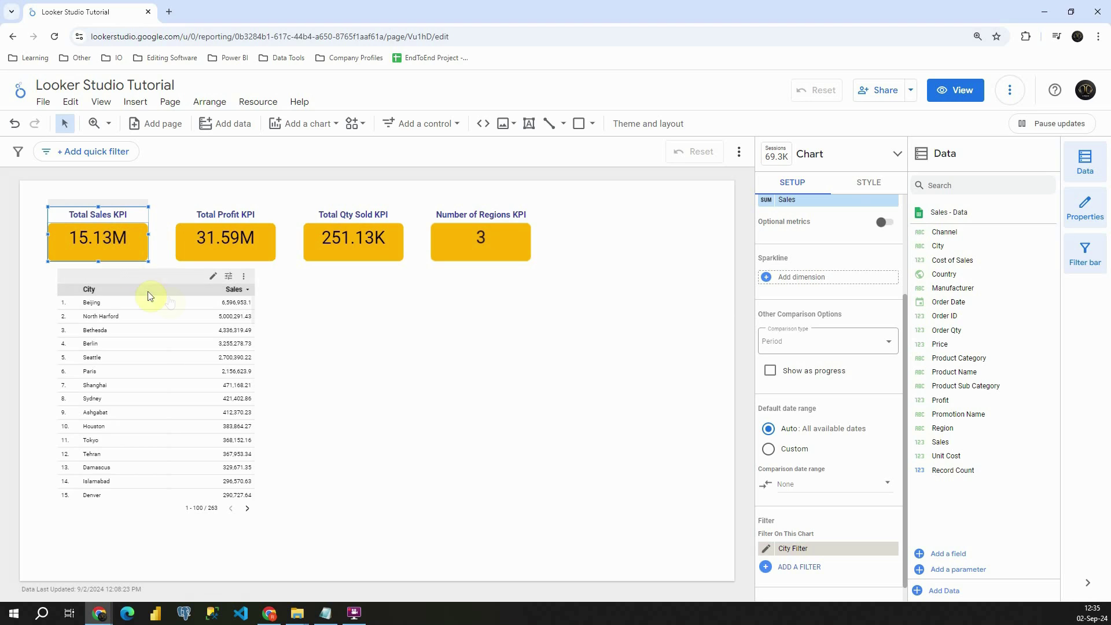
click(162, 281)
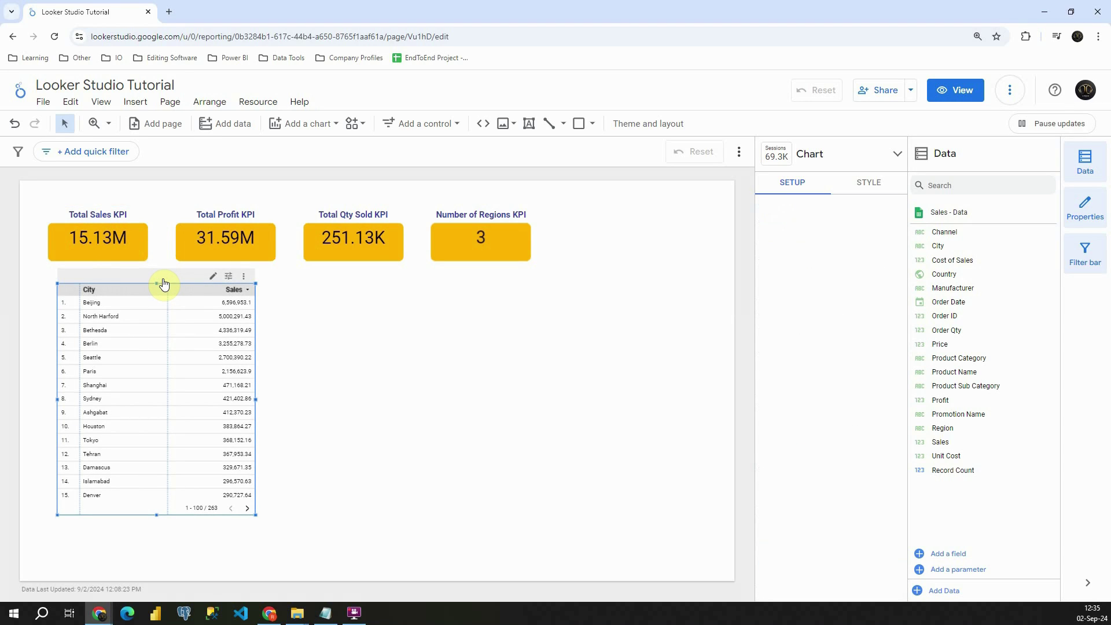
Apply City Filter to the city sales table, leaving ten cities containing 'Be'
scroll(826, 521, down, 8)
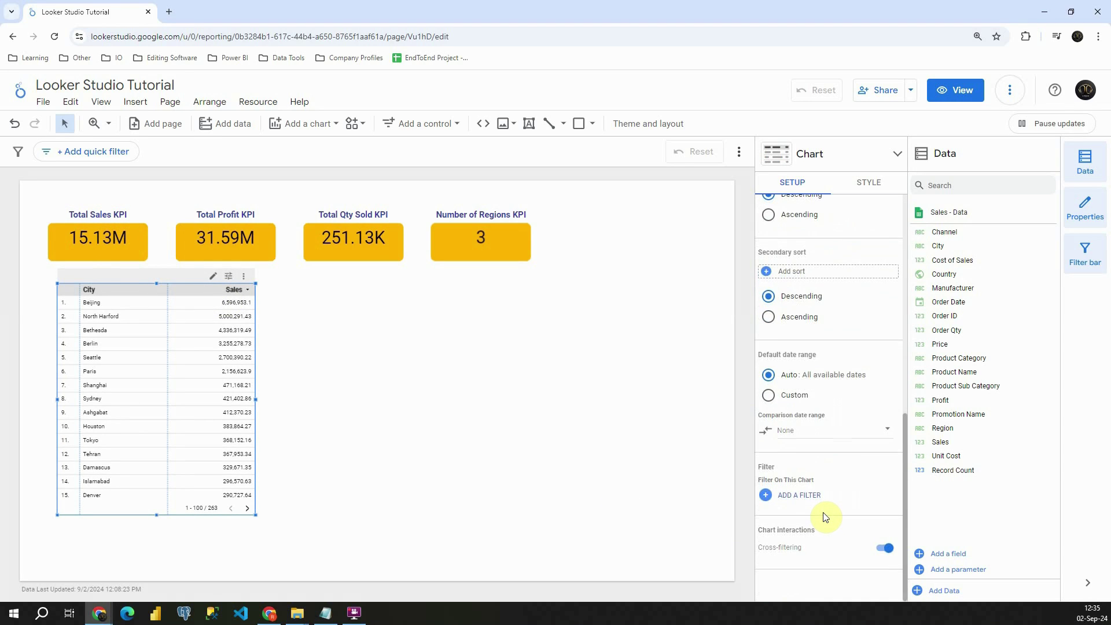
click(788, 496)
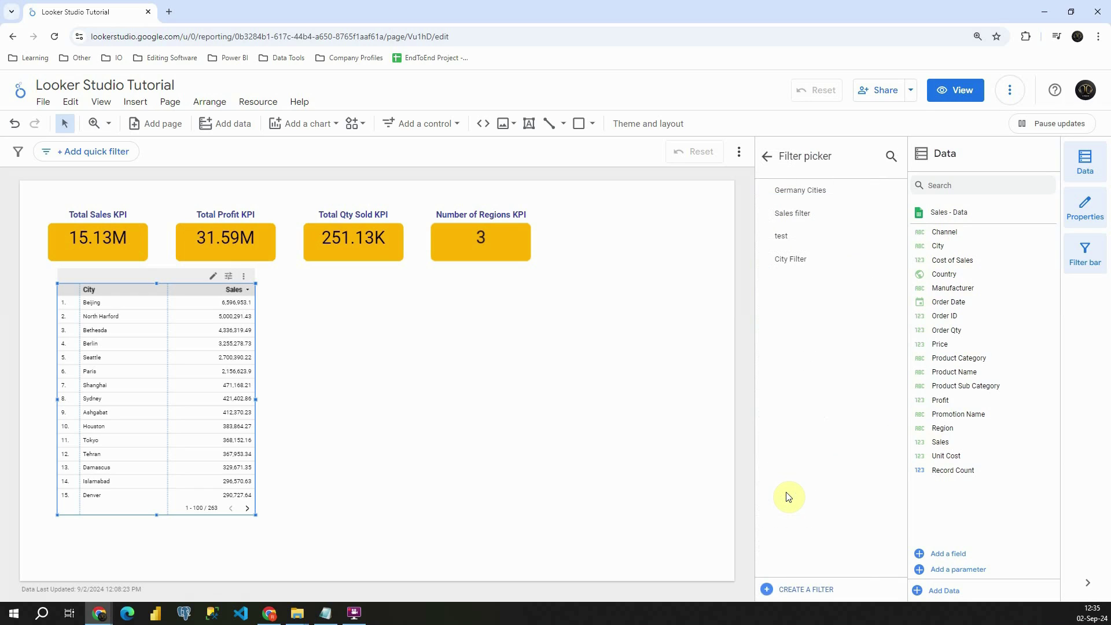
click(788, 261)
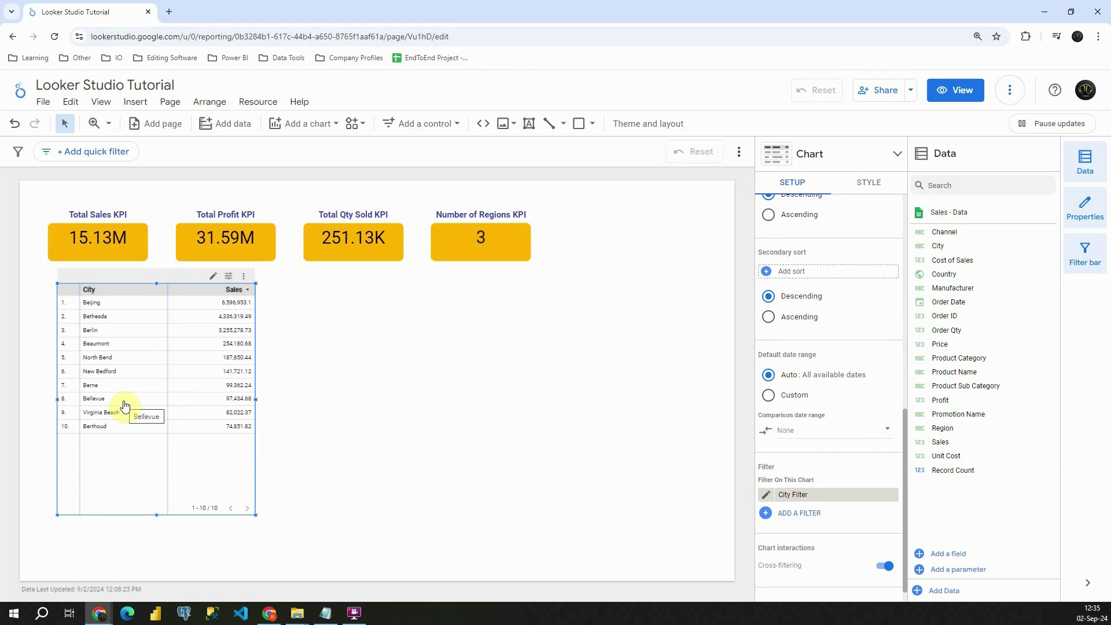
scroll(805, 518, down, 1)
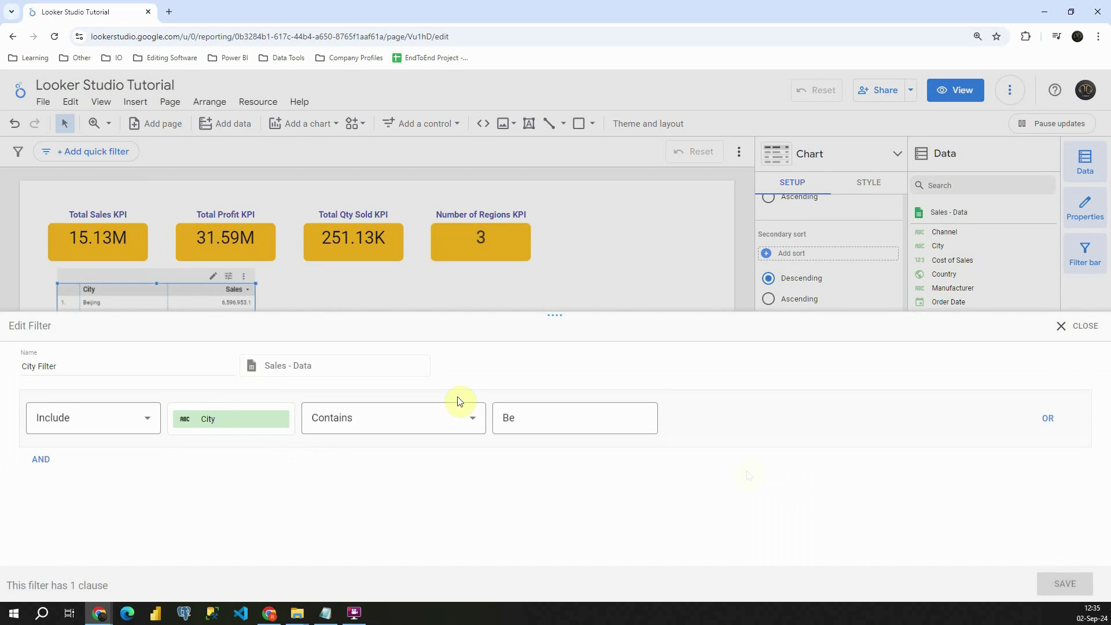
Switch City Filter's condition from Contains to Starts with 'Be' and save
click(348, 420)
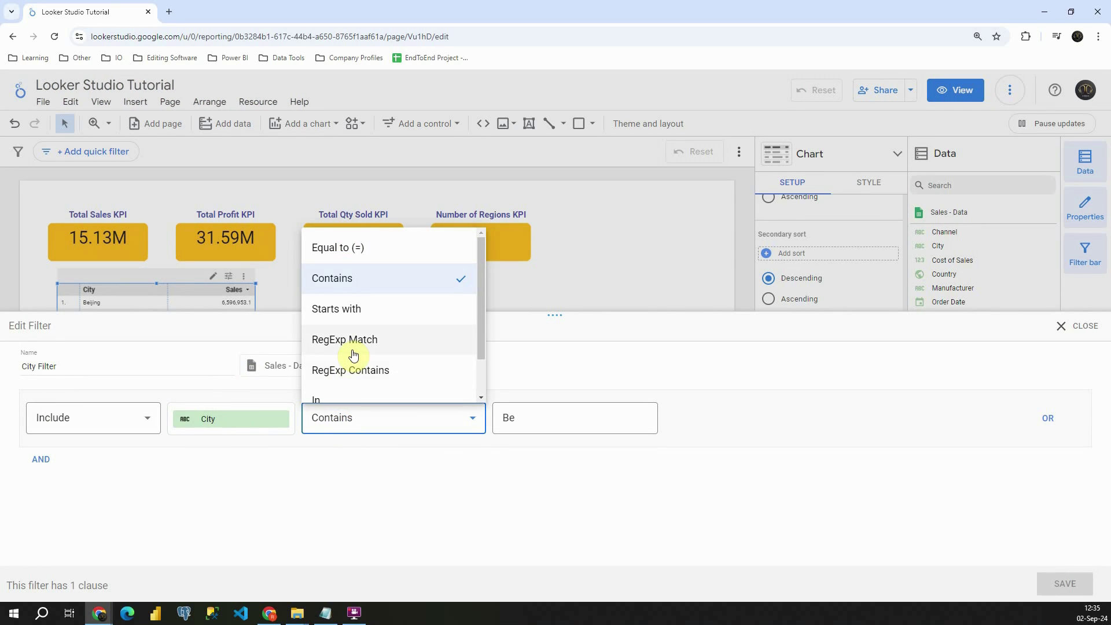
click(354, 310)
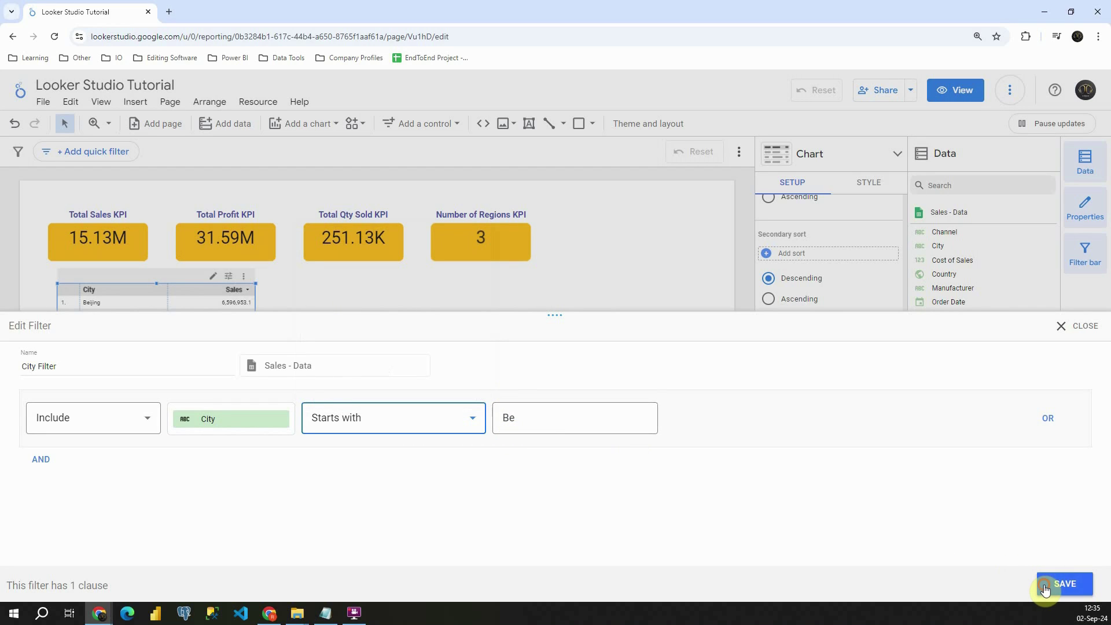
click(1065, 583)
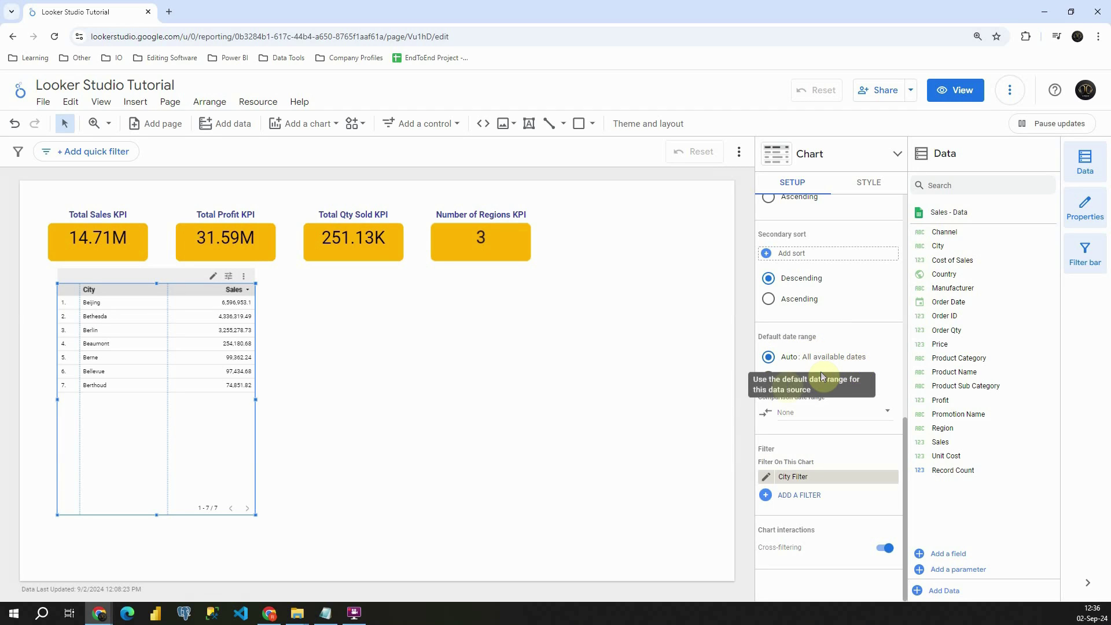
Give the city table a Custom default date range set to This month
click(770, 378)
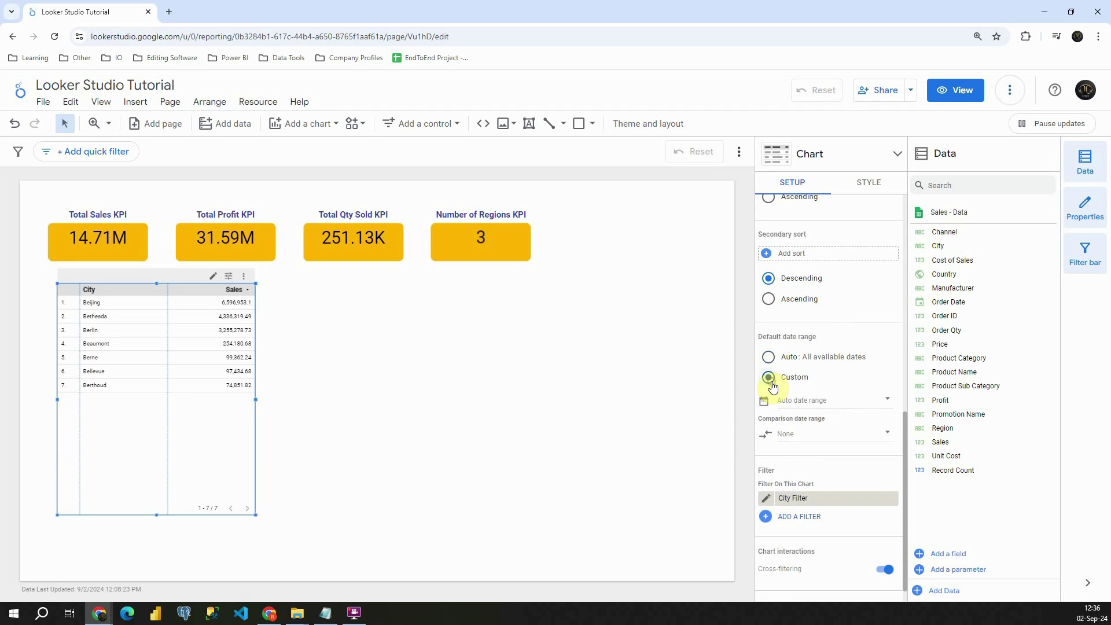
click(827, 404)
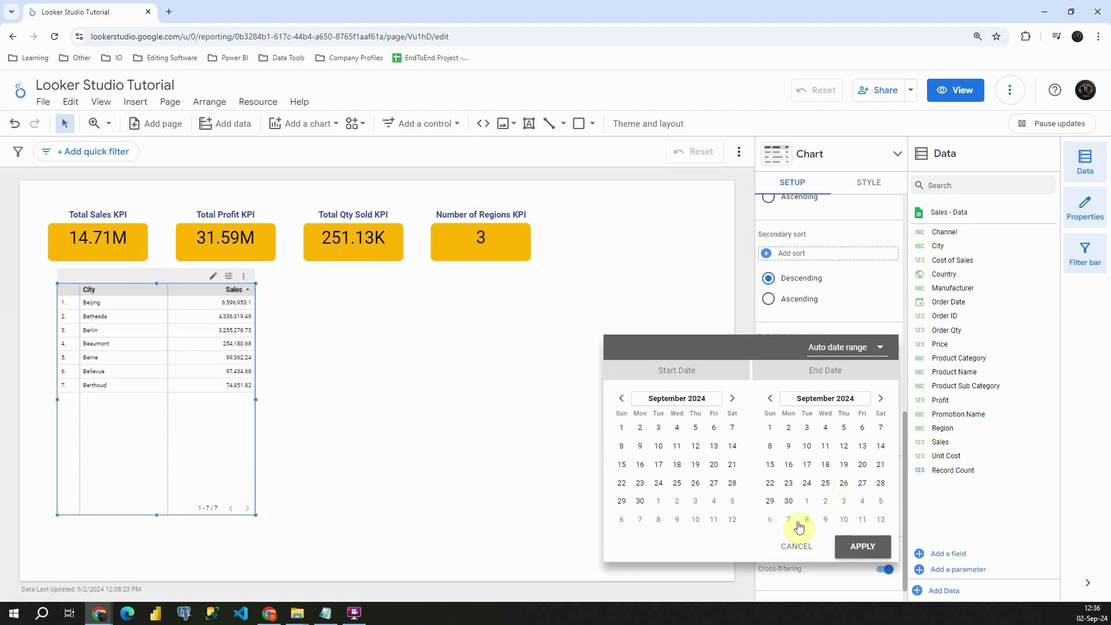
click(842, 346)
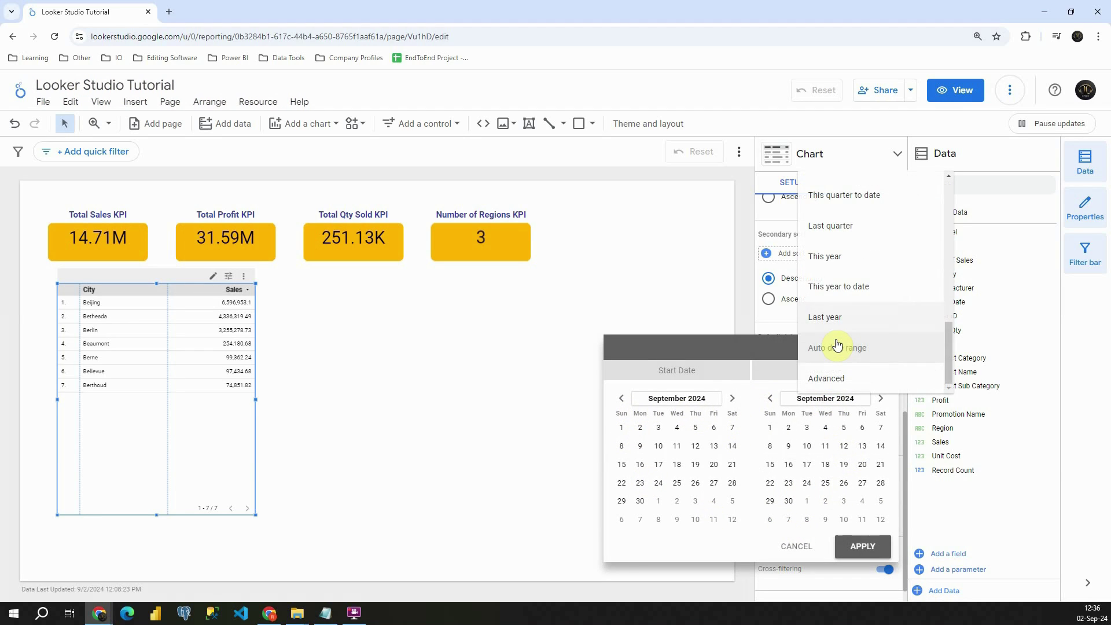
scroll(834, 282, up, 4)
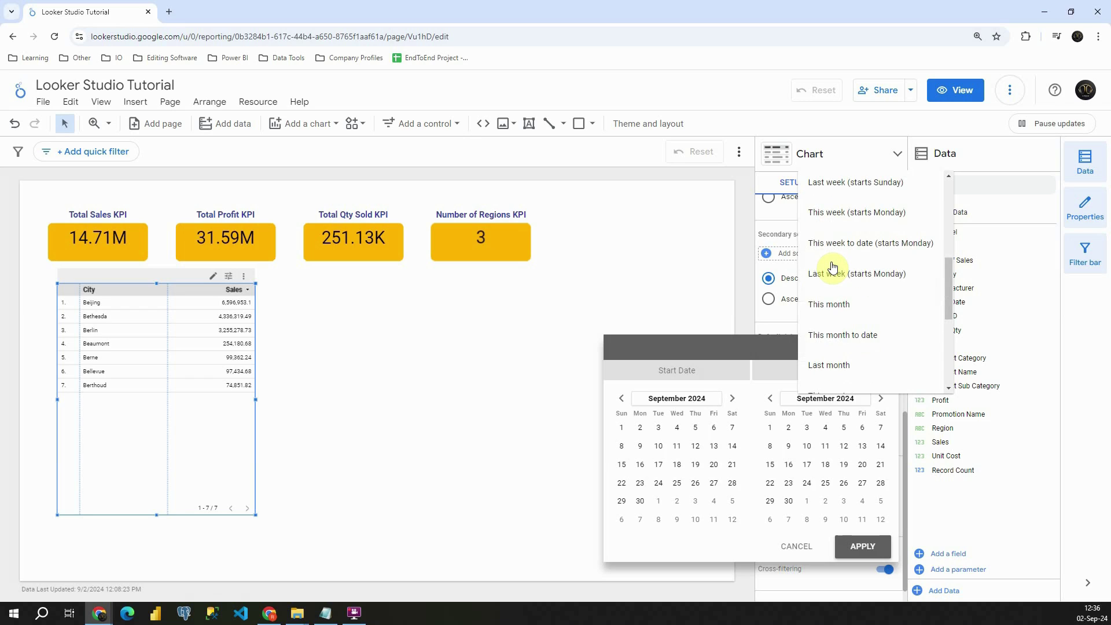
click(836, 300)
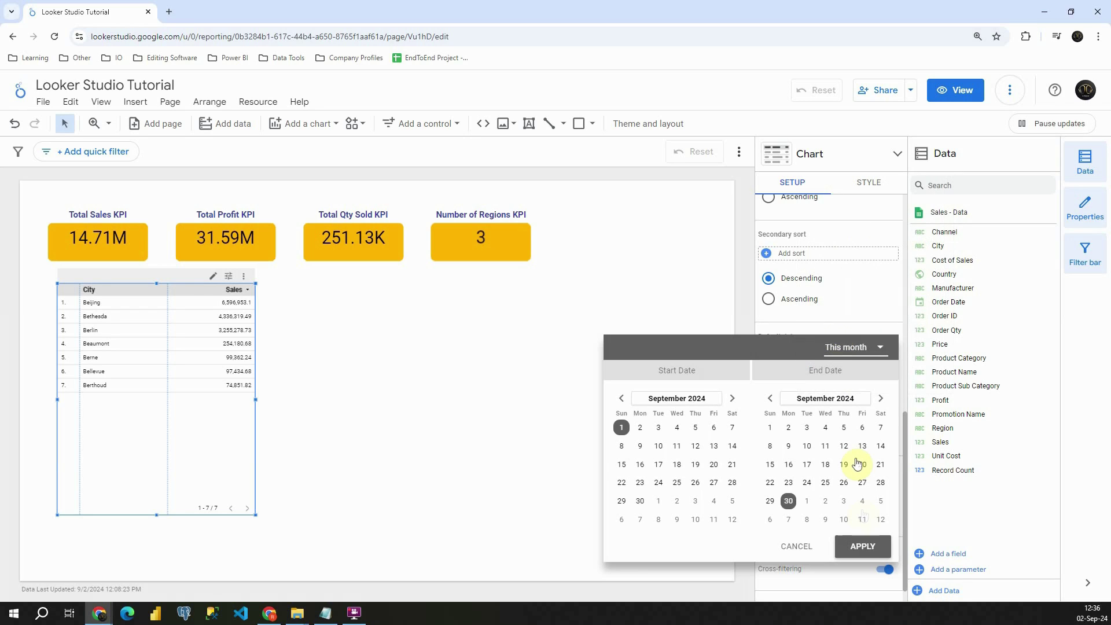
click(869, 547)
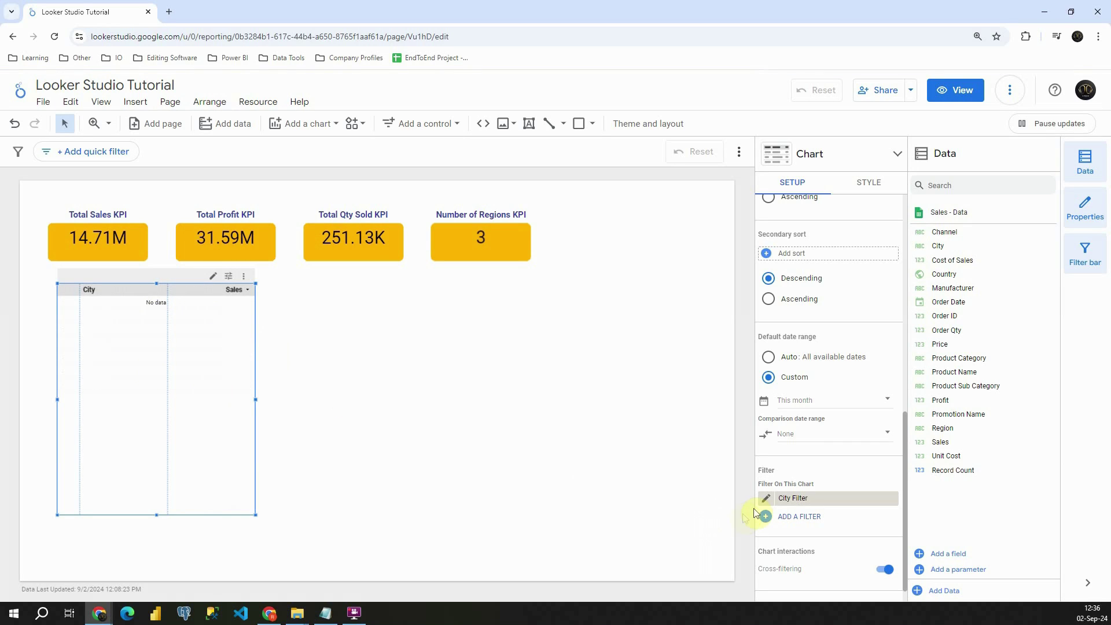
Change the table's custom date range to the Last quarter preset
click(808, 400)
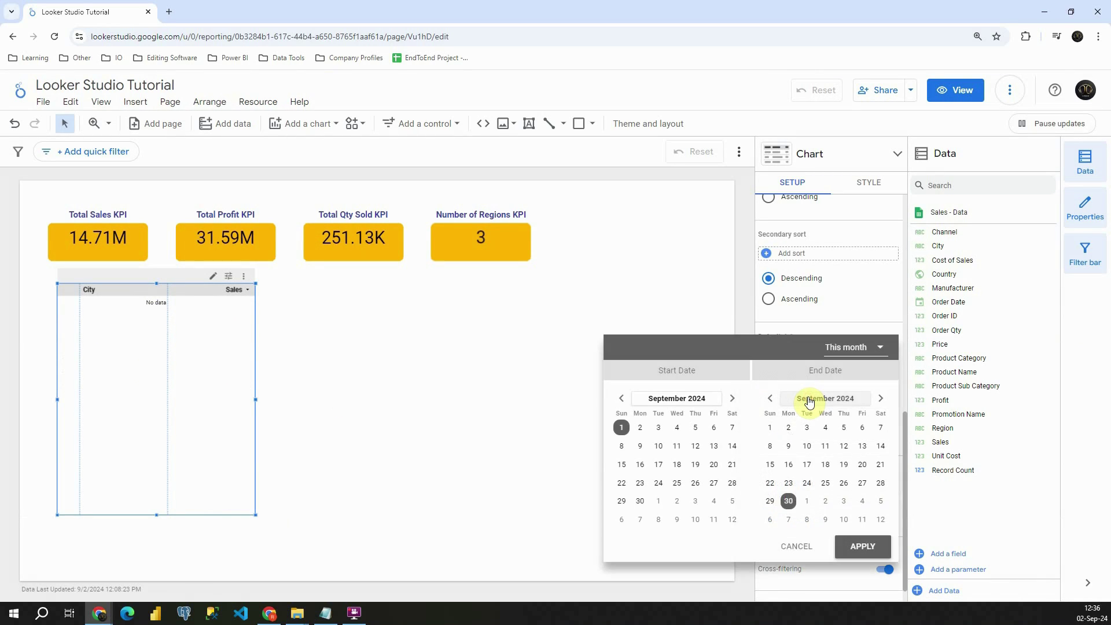
click(864, 347)
scroll(860, 342, down, 1)
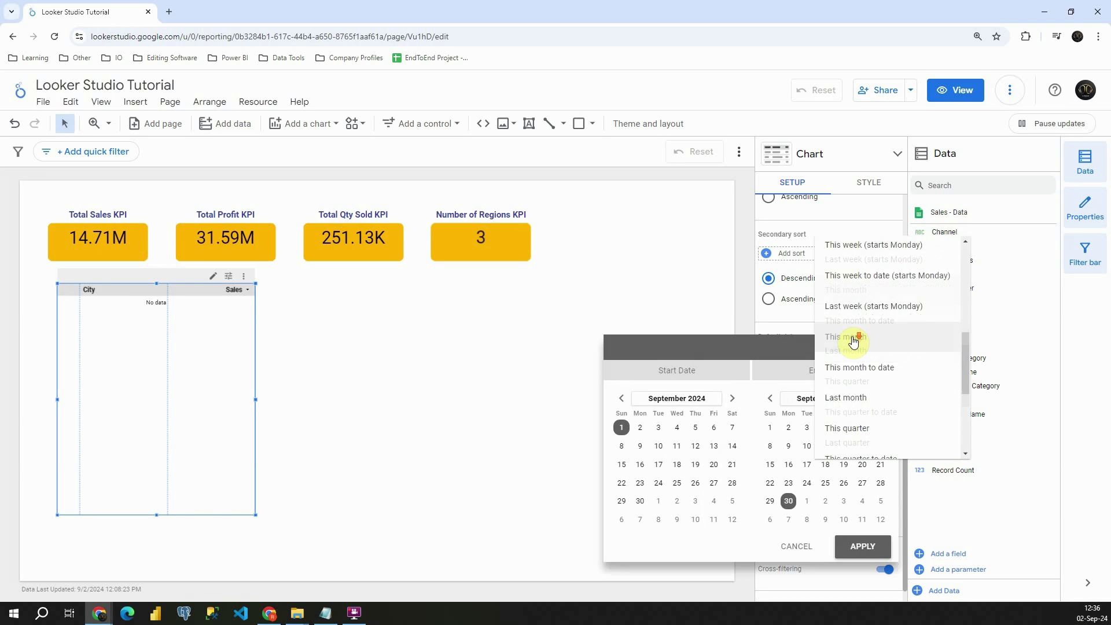
scroll(853, 373, down, 2)
click(849, 360)
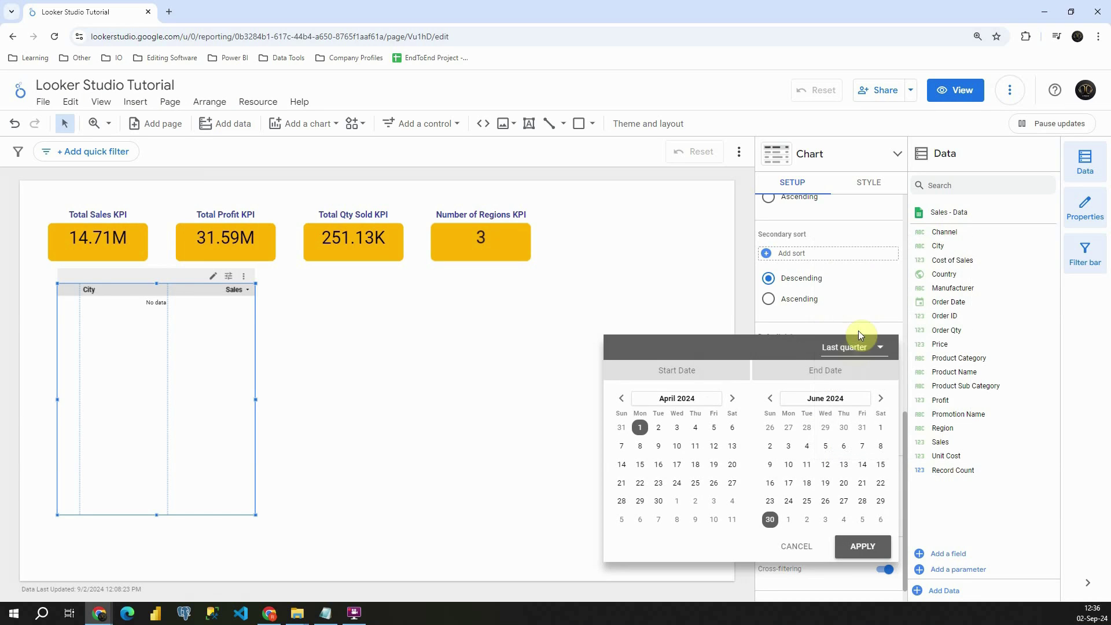
click(863, 547)
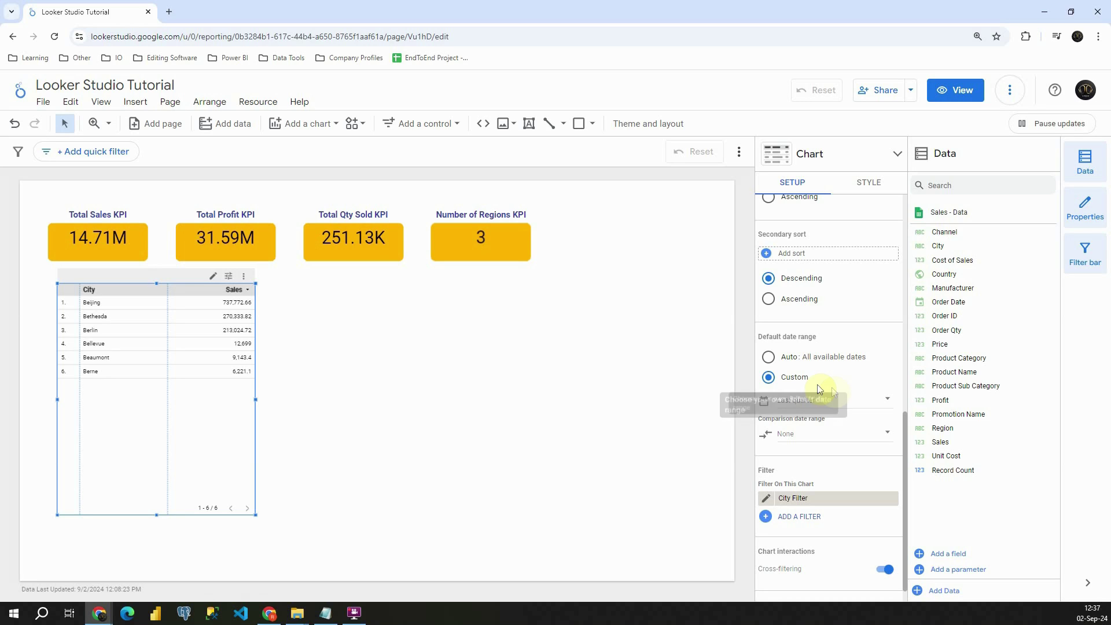
click(422, 127)
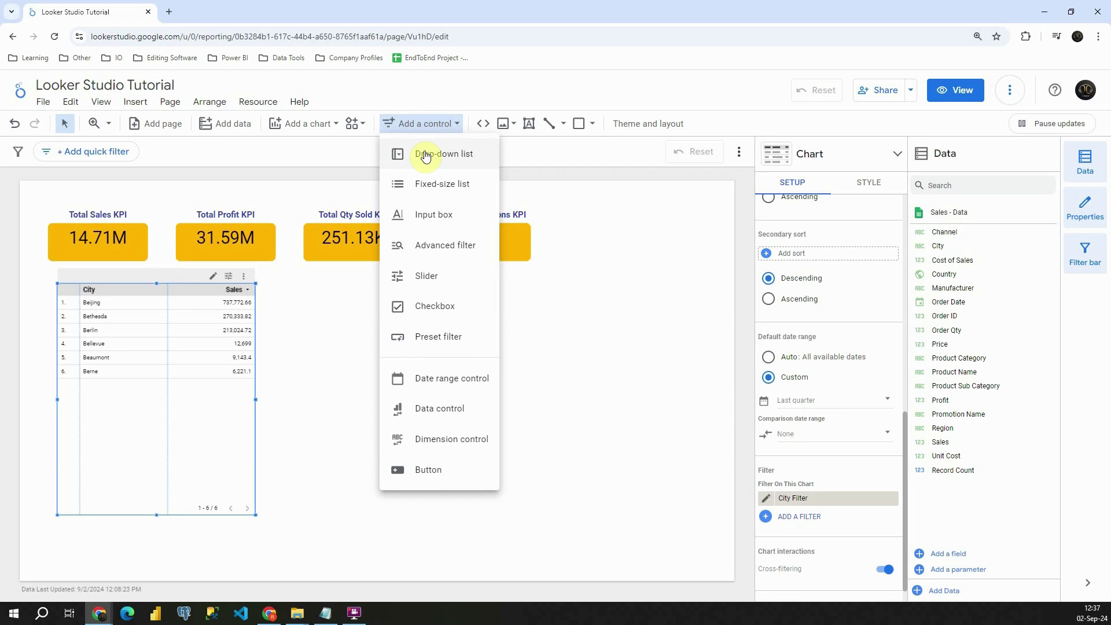
Add a City filter control to the page and place it beside the KPI cards
click(427, 243)
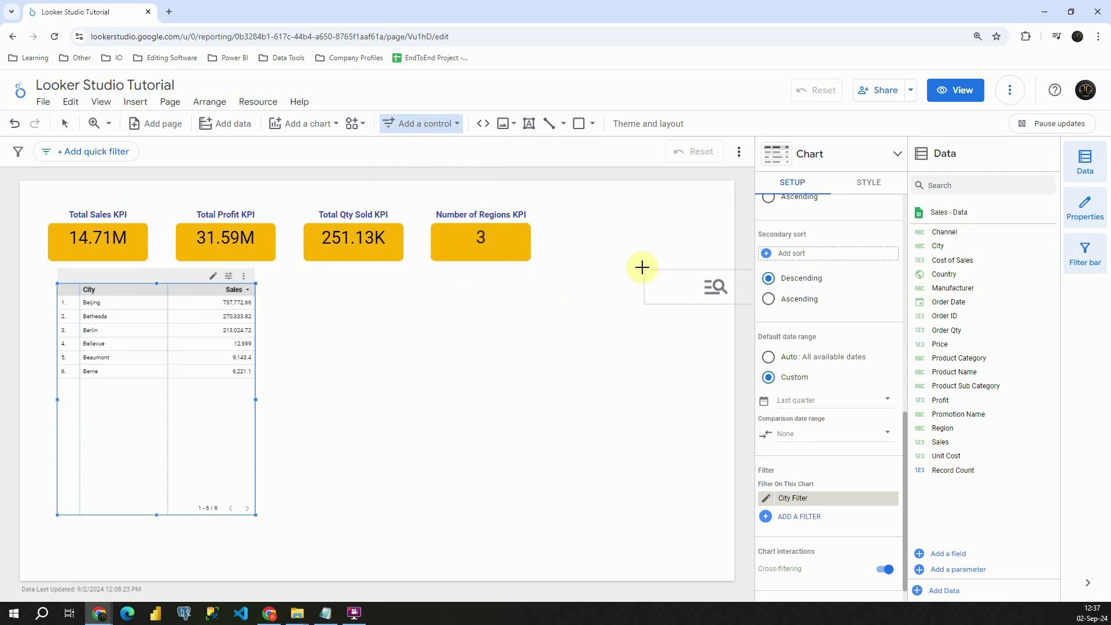
click(509, 296)
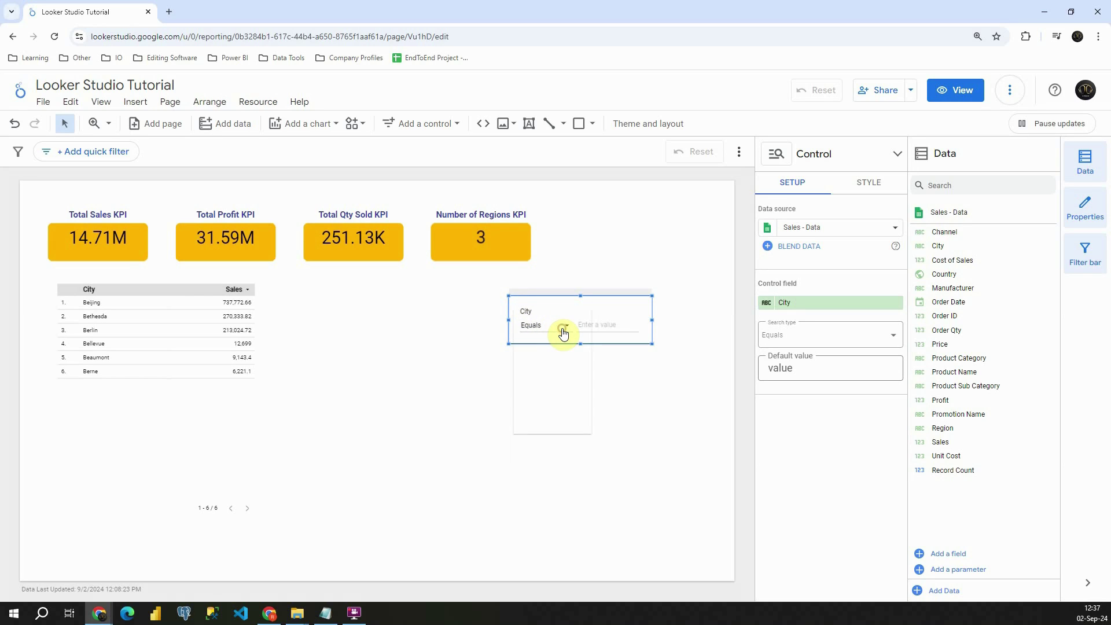
click(609, 325)
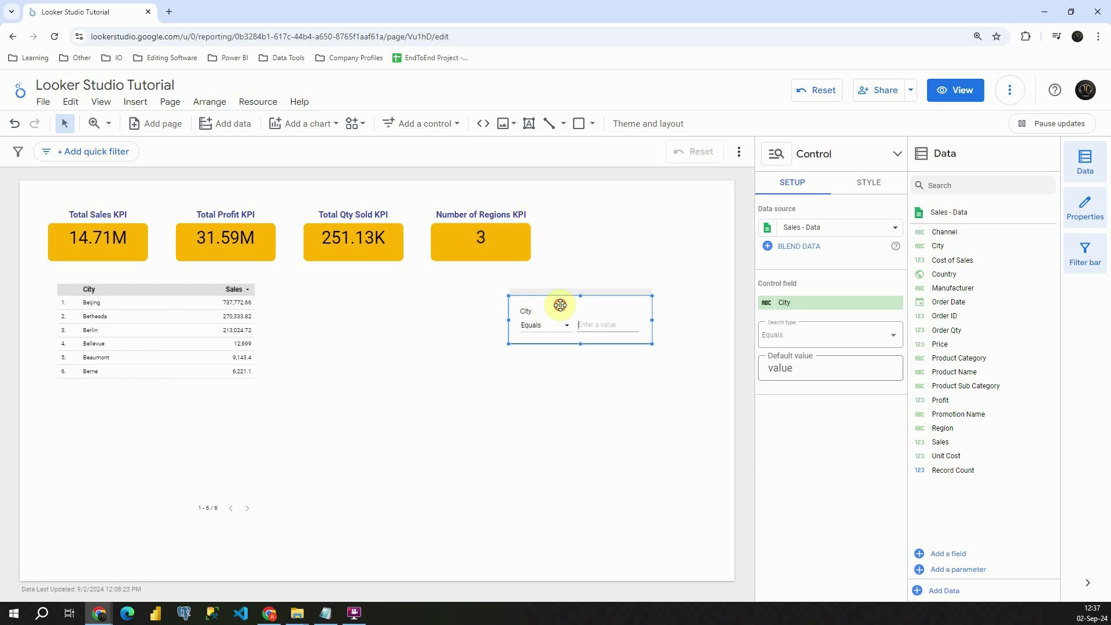
drag(561, 305, 611, 226)
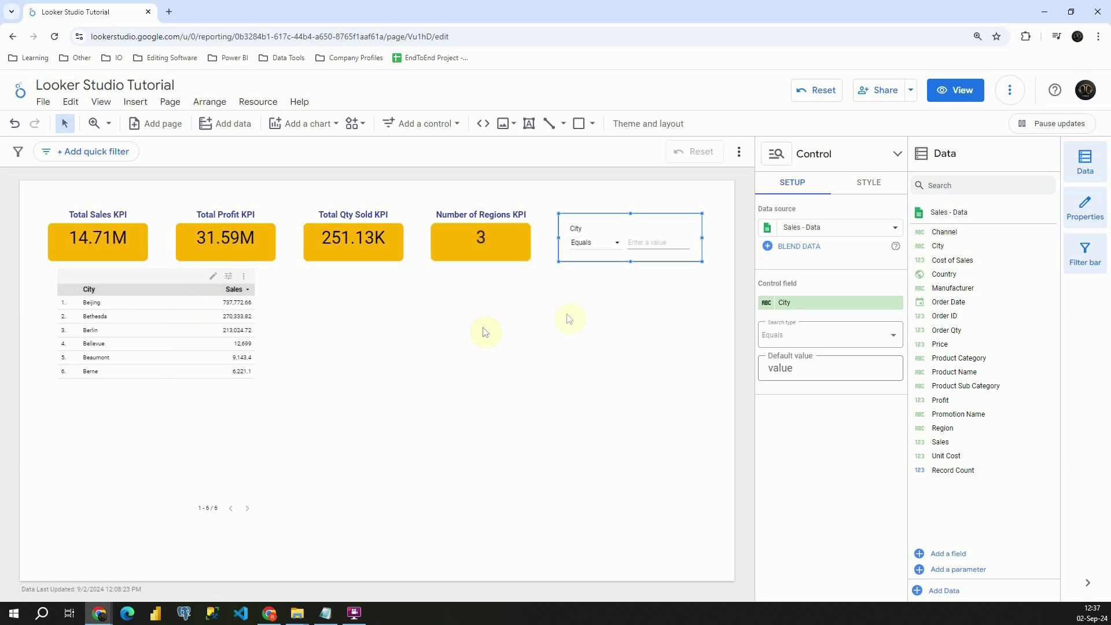
Add a Checkbox control and align it with the City filter
click(428, 127)
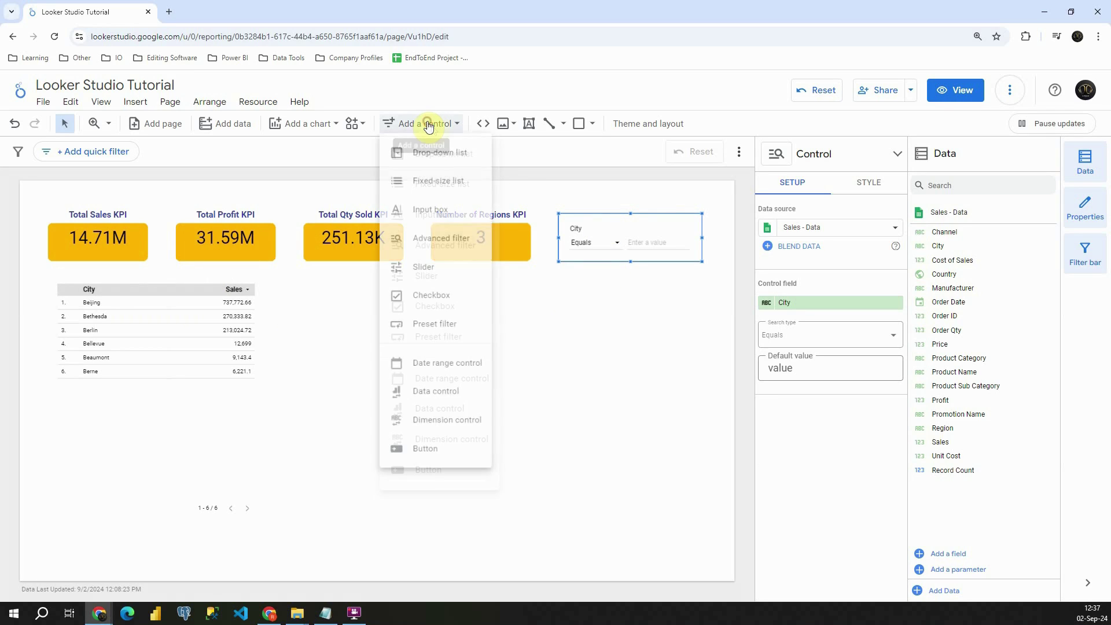
click(433, 305)
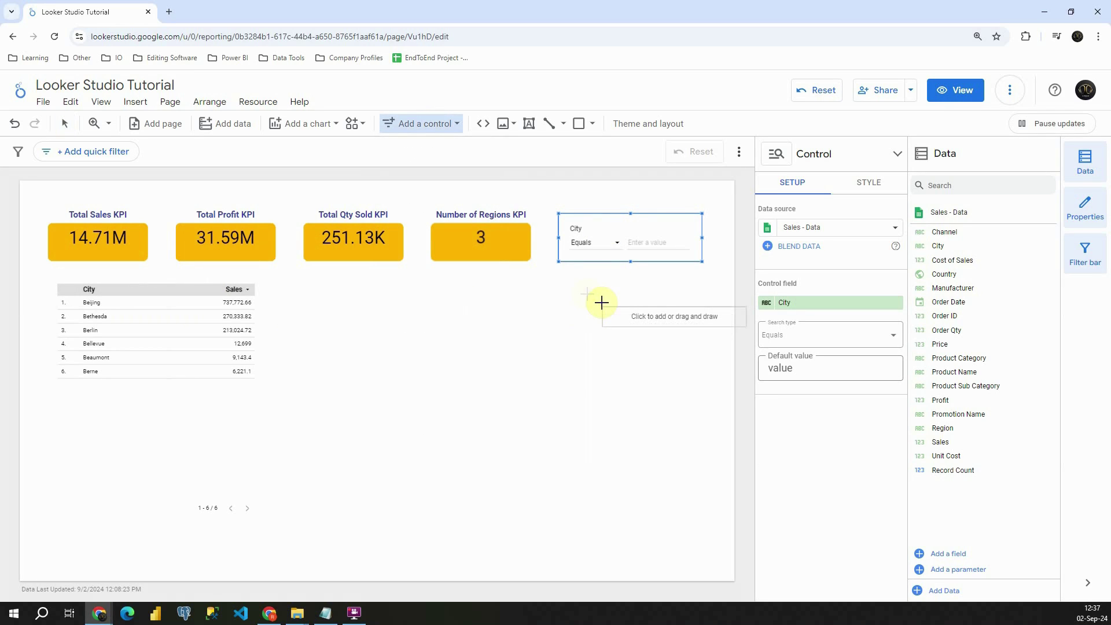
click(573, 285)
drag(600, 297, 587, 297)
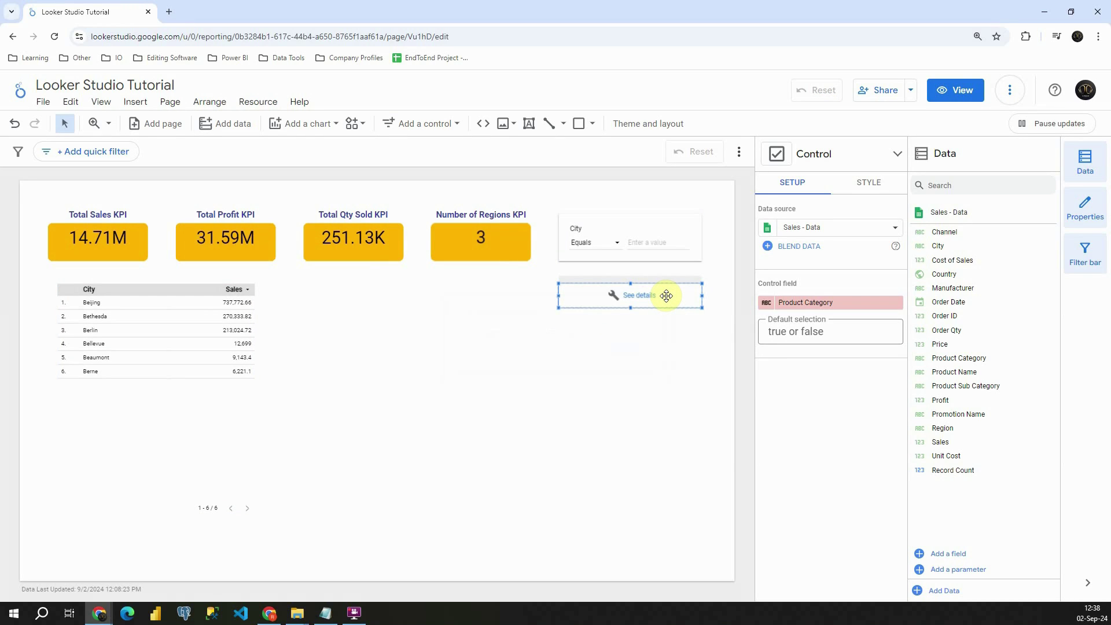
Inspect the checkbox's Invalid configuration error, then delete the broken checkbox control
click(629, 296)
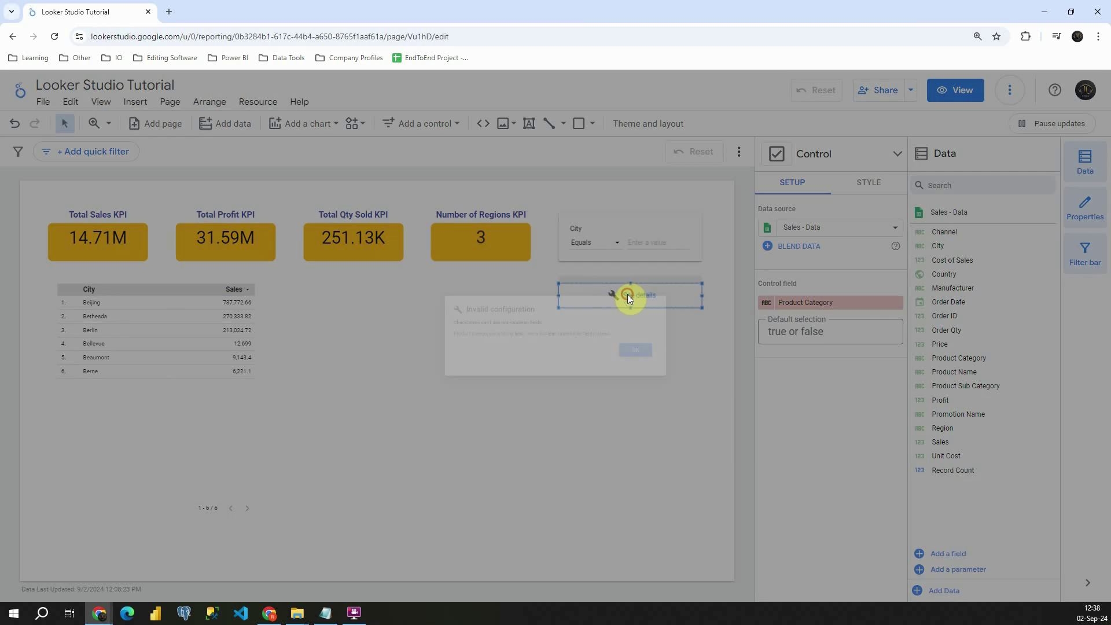
click(679, 364)
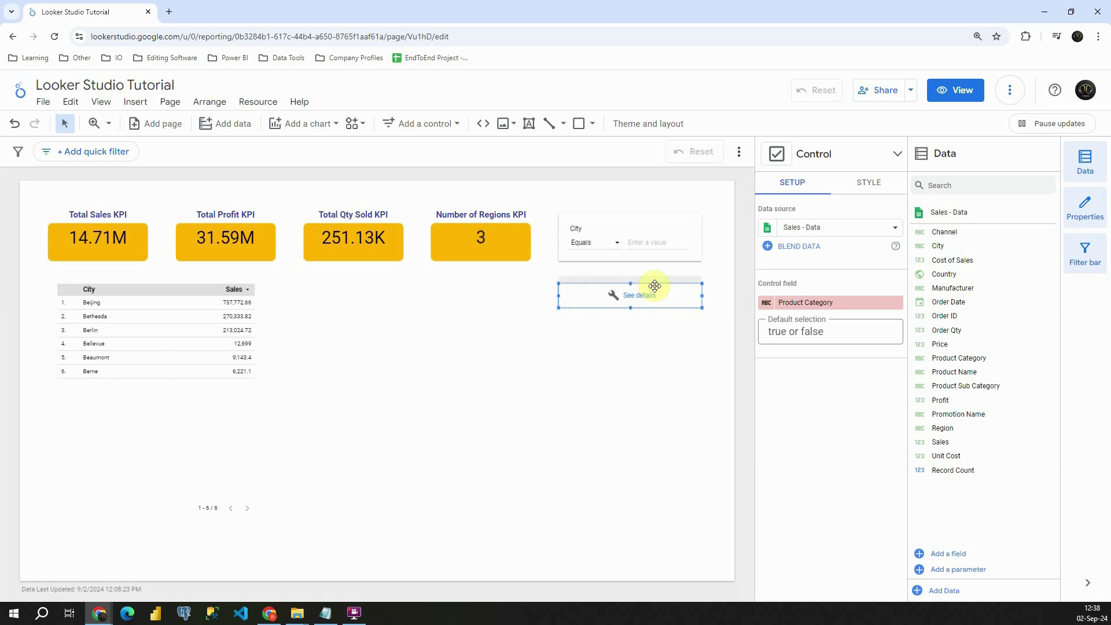
key(Delete)
click(400, 126)
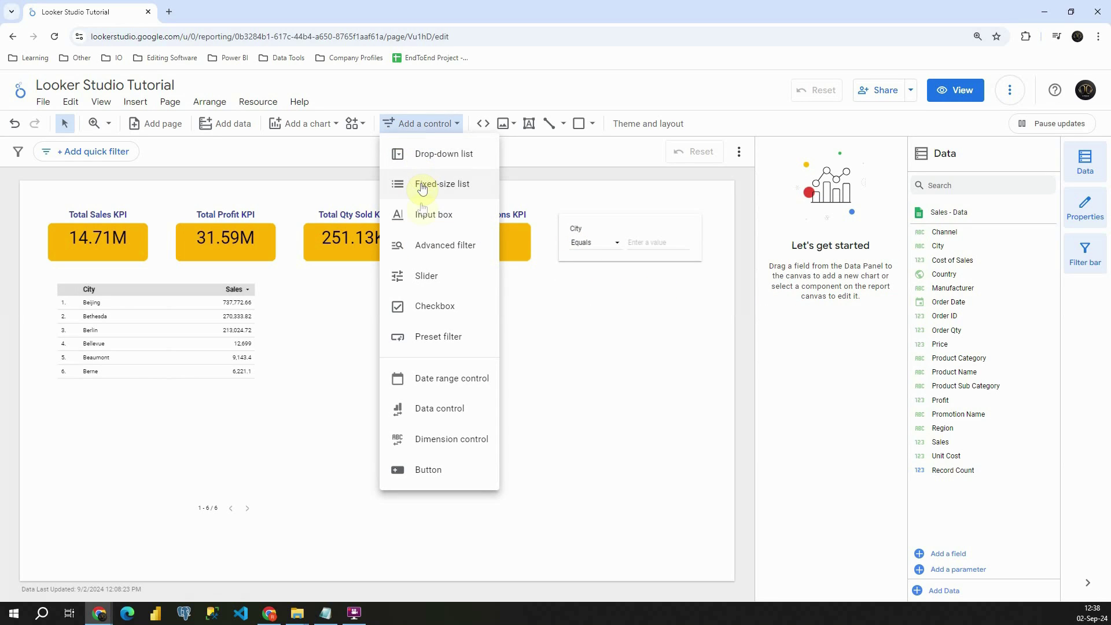
Place a Drop-down list control below the City filter with Product Category as its field
click(418, 155)
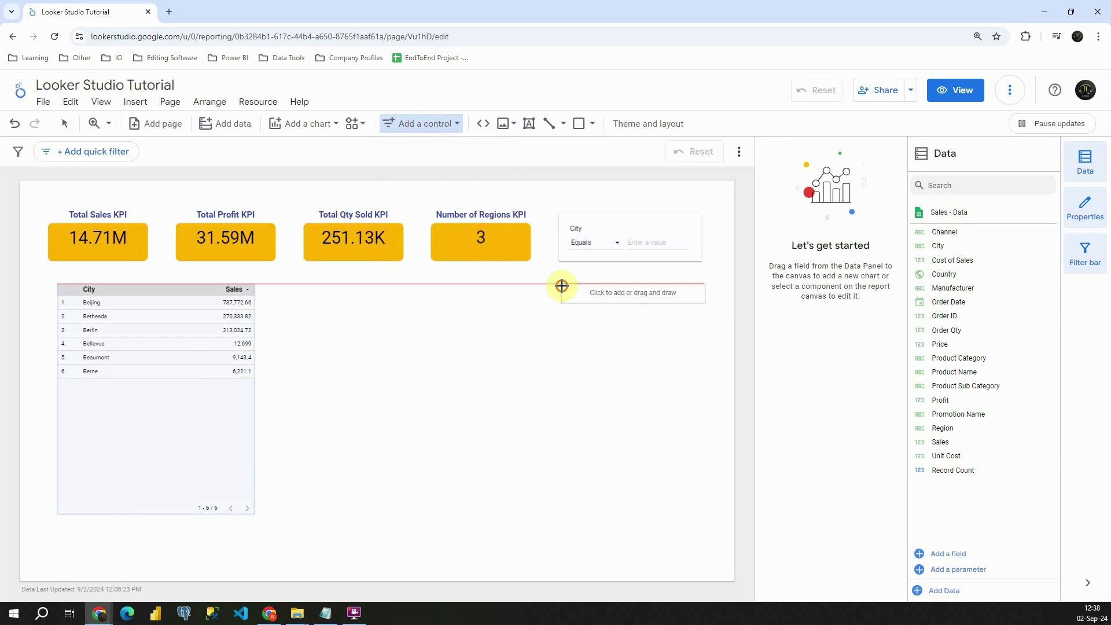
click(561, 285)
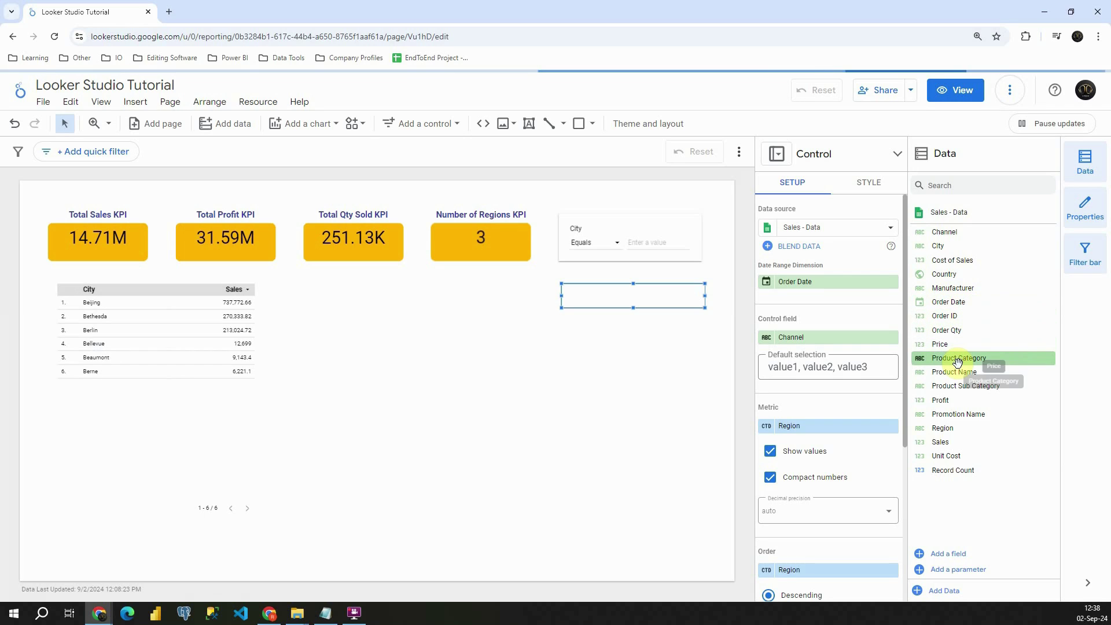
drag(953, 357, 812, 346)
click(892, 427)
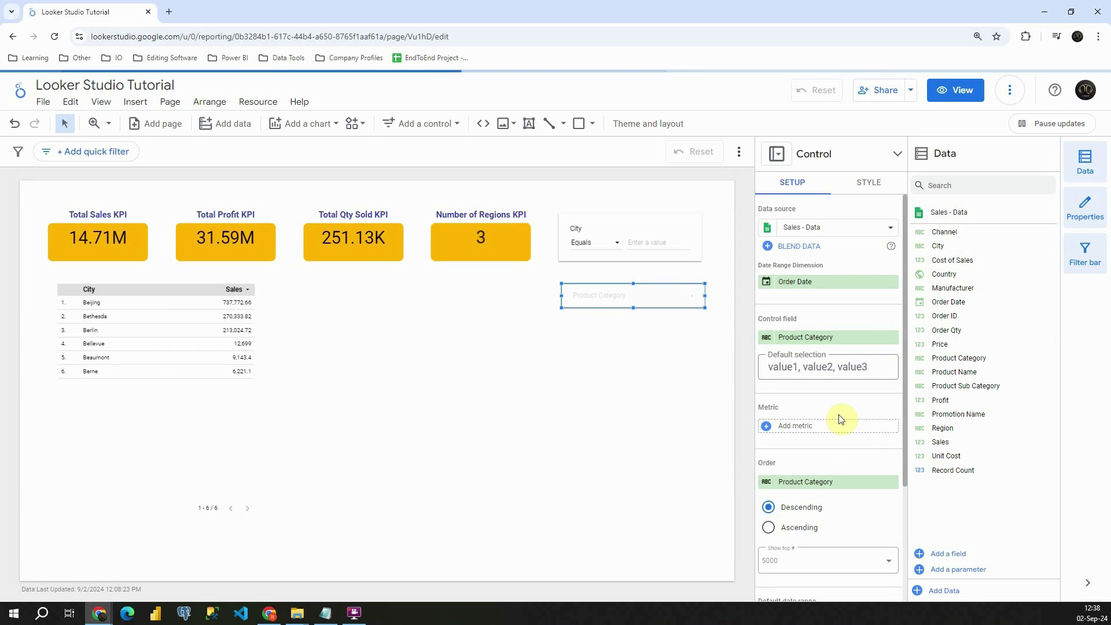
Uncheck Computers, Cell phones, TV and Video, and Music, Movies and Audio Books
click(654, 299)
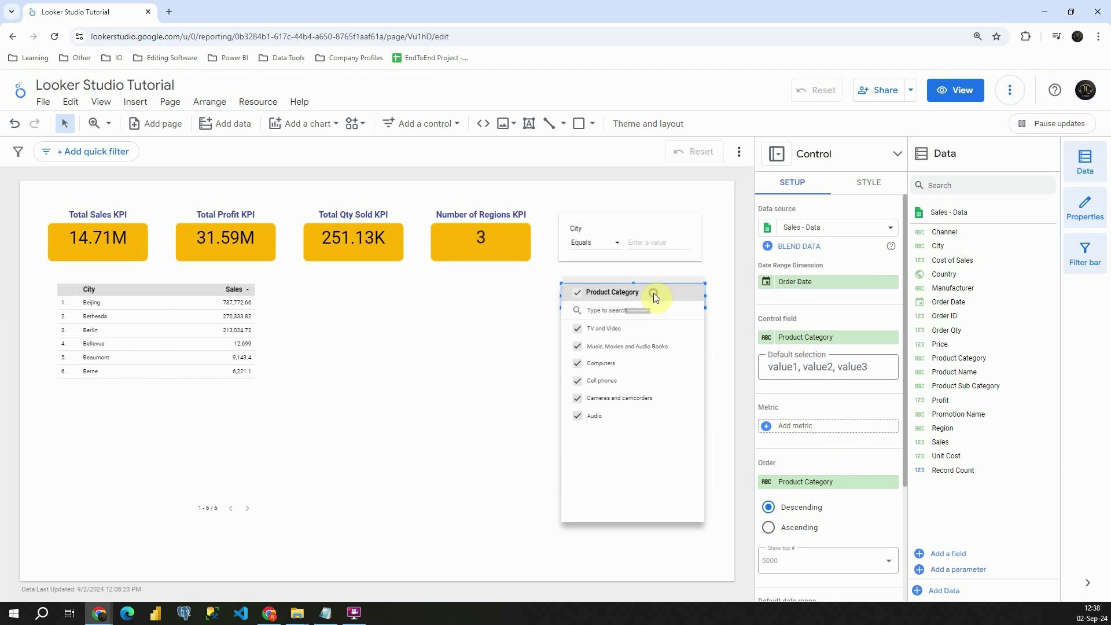
click(578, 363)
click(578, 381)
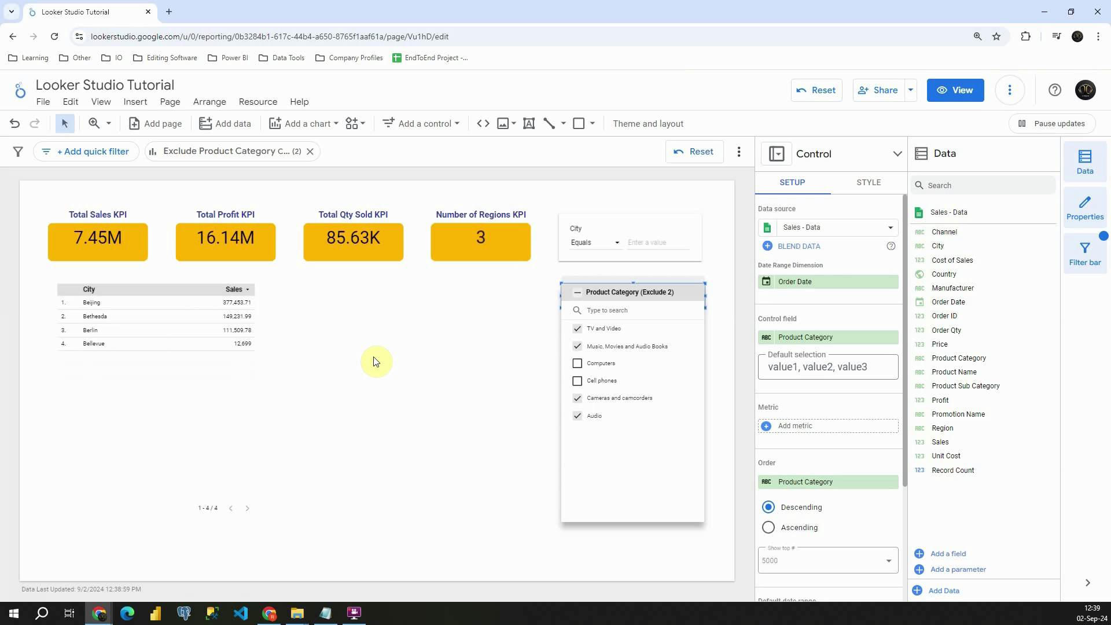
click(578, 329)
click(578, 346)
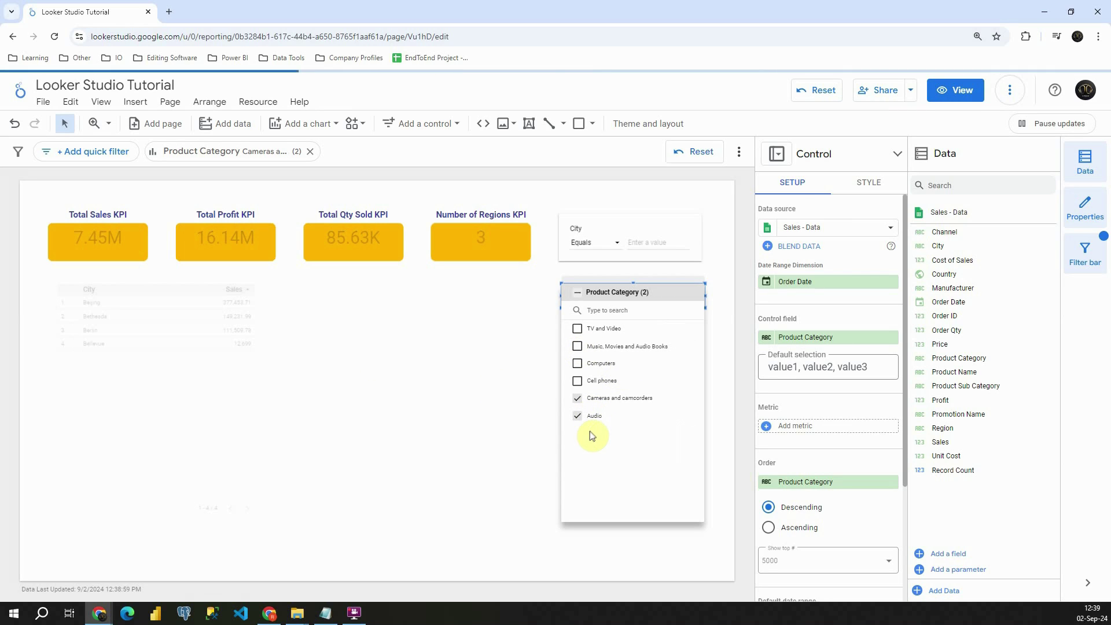
click(462, 356)
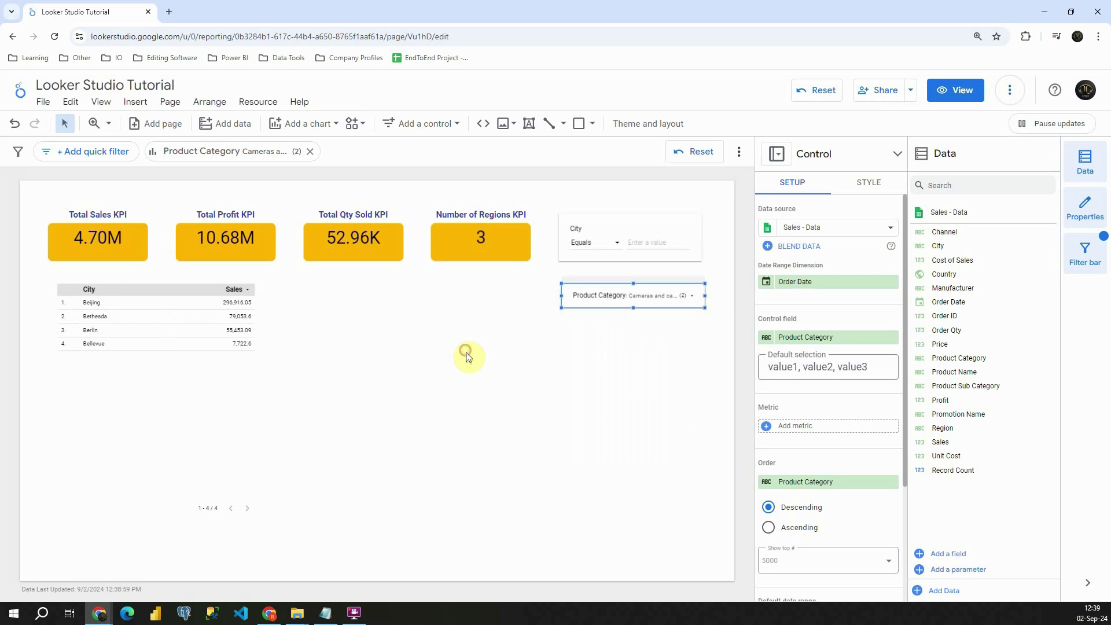
Place a Date range control below the Product Category filter
click(418, 124)
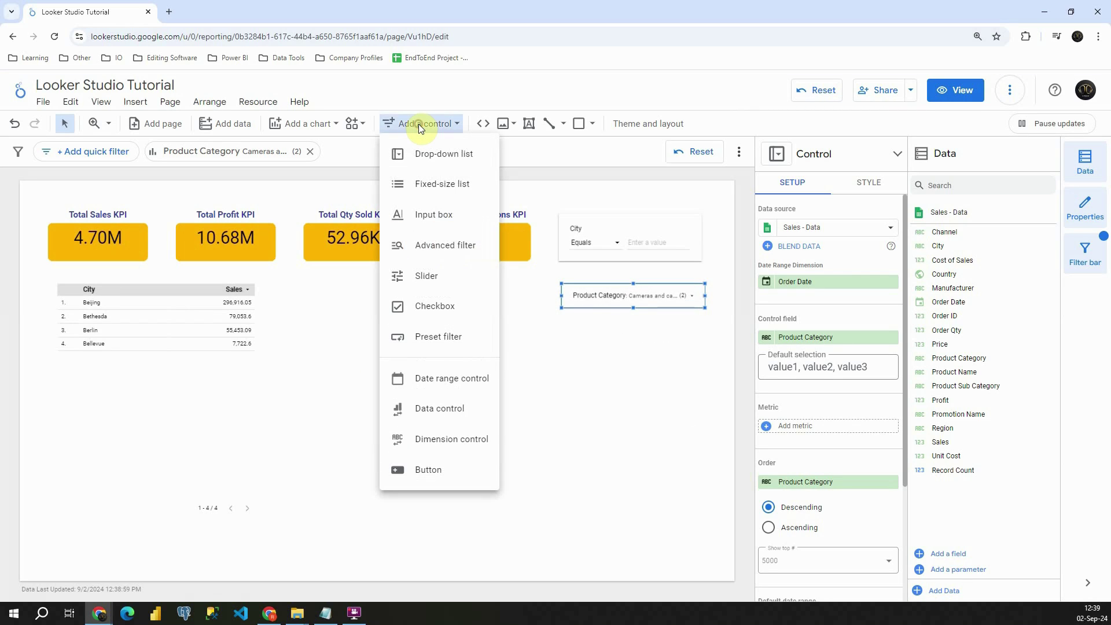
click(460, 378)
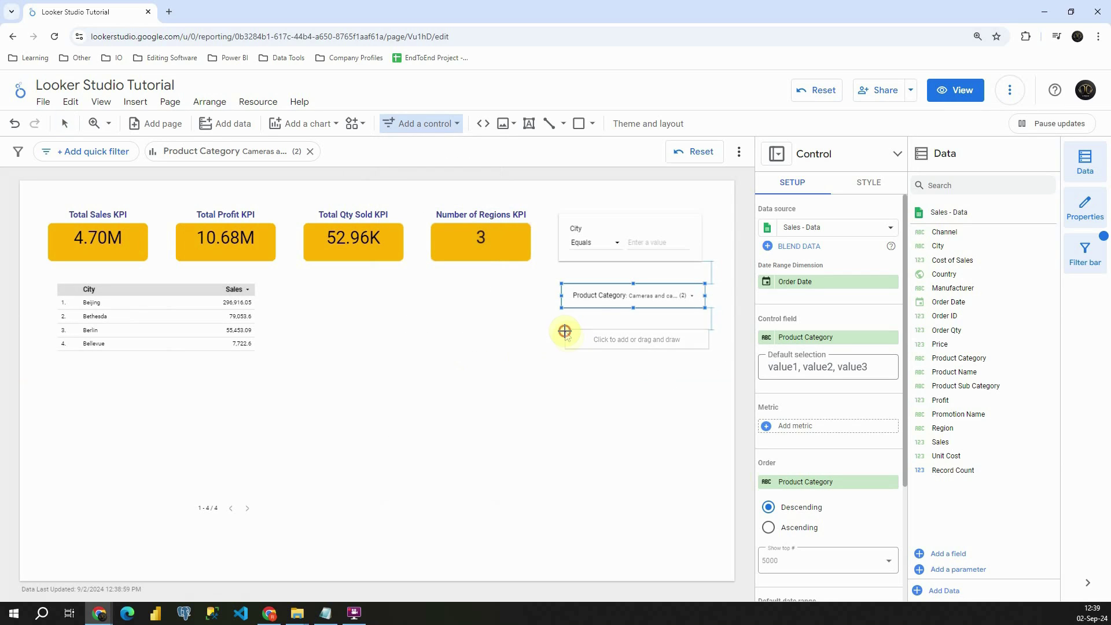
click(566, 330)
Review the date picker's preset ranges, leaving it on Auto date range
click(620, 342)
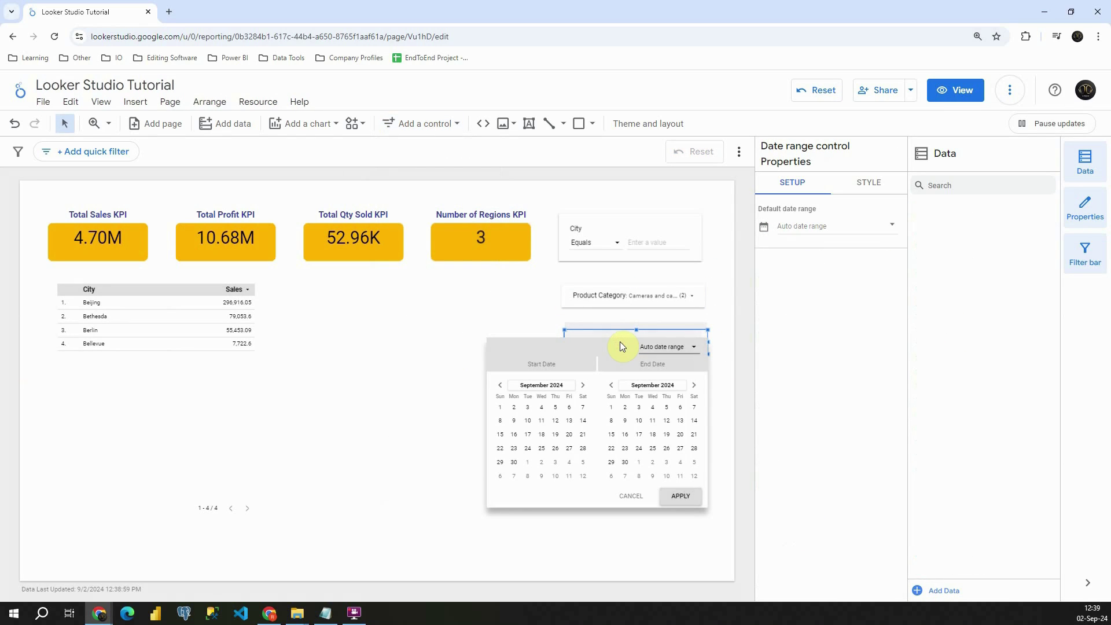
click(672, 347)
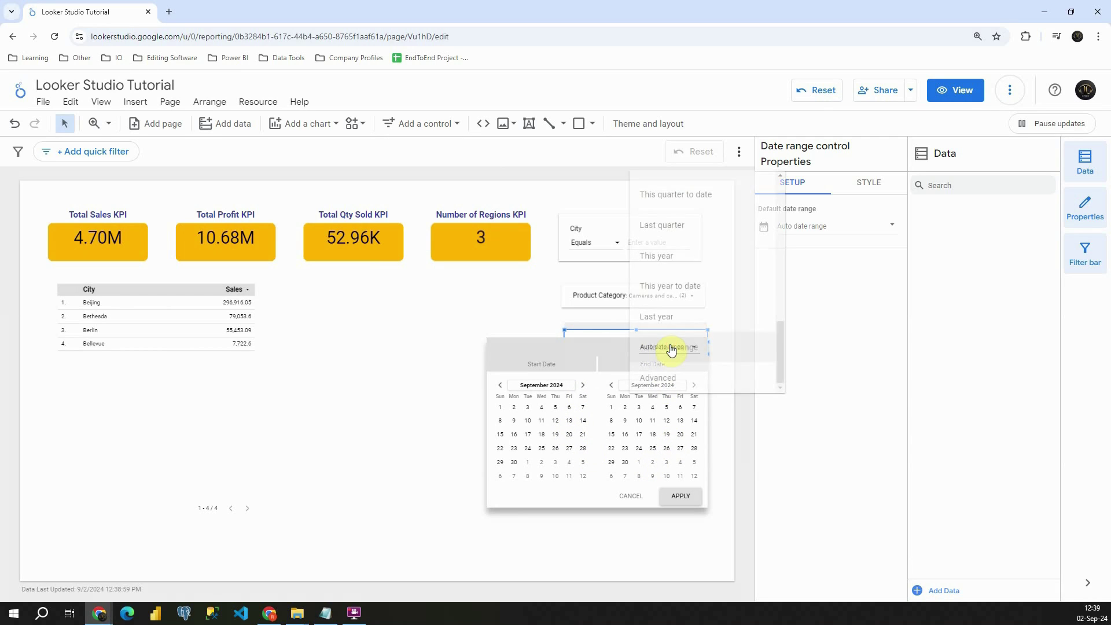
scroll(672, 261, up, 5)
click(416, 319)
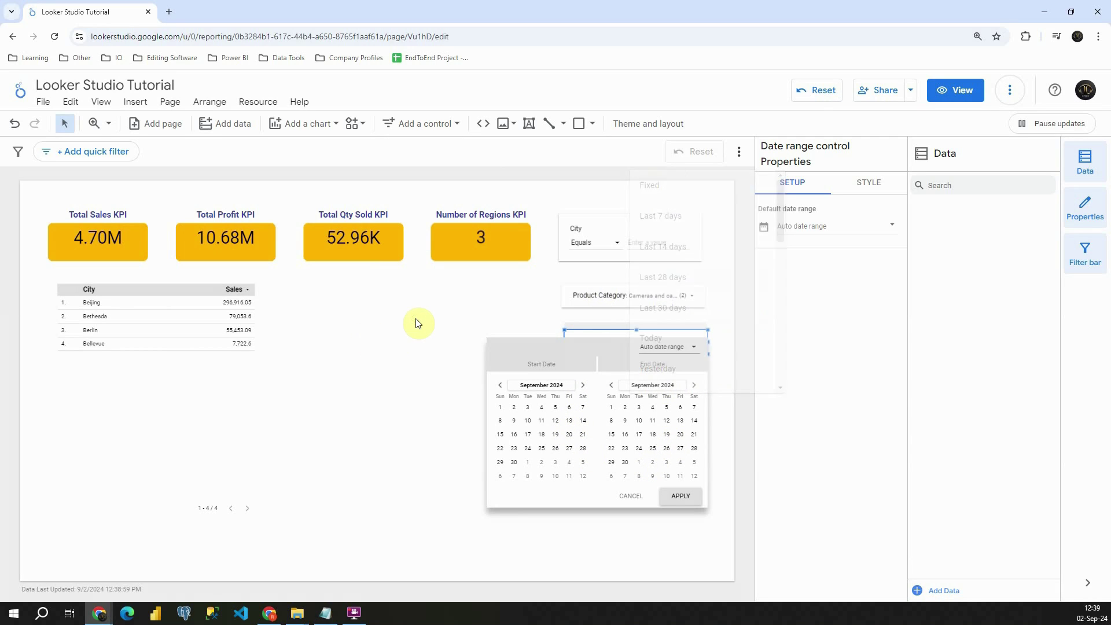
click(425, 313)
Place a Slider control below the date range control with Price as its field
click(427, 124)
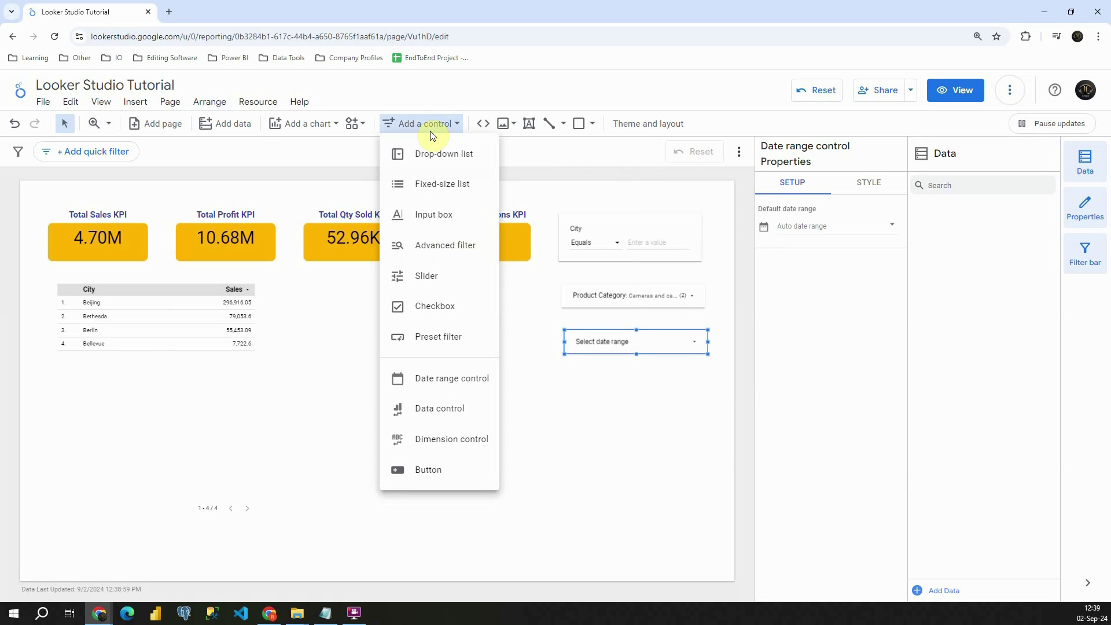
click(439, 276)
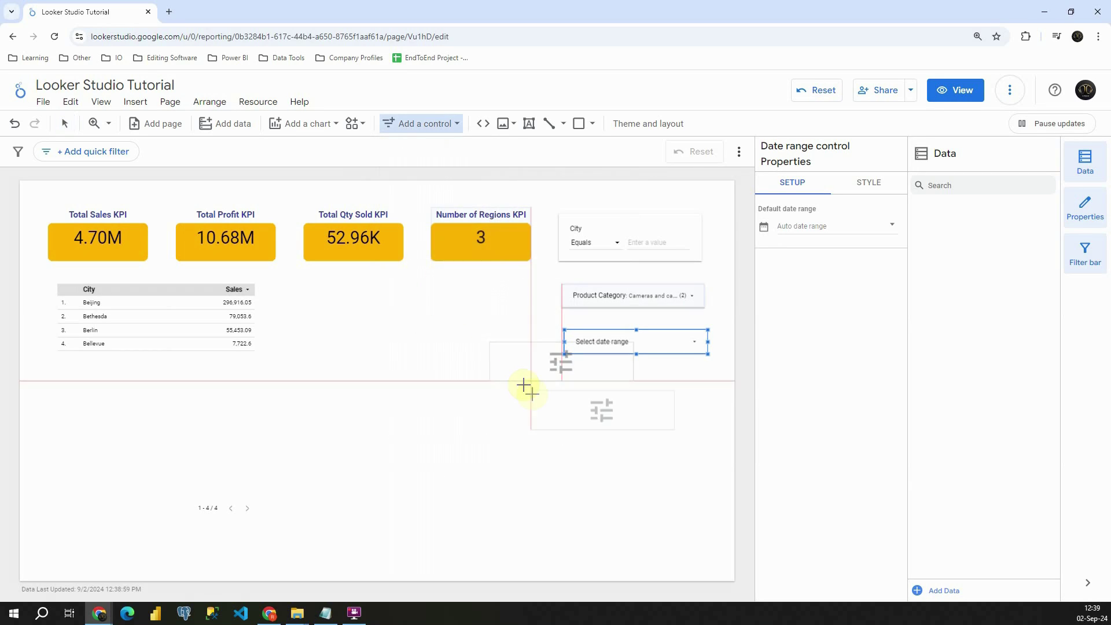
click(566, 390)
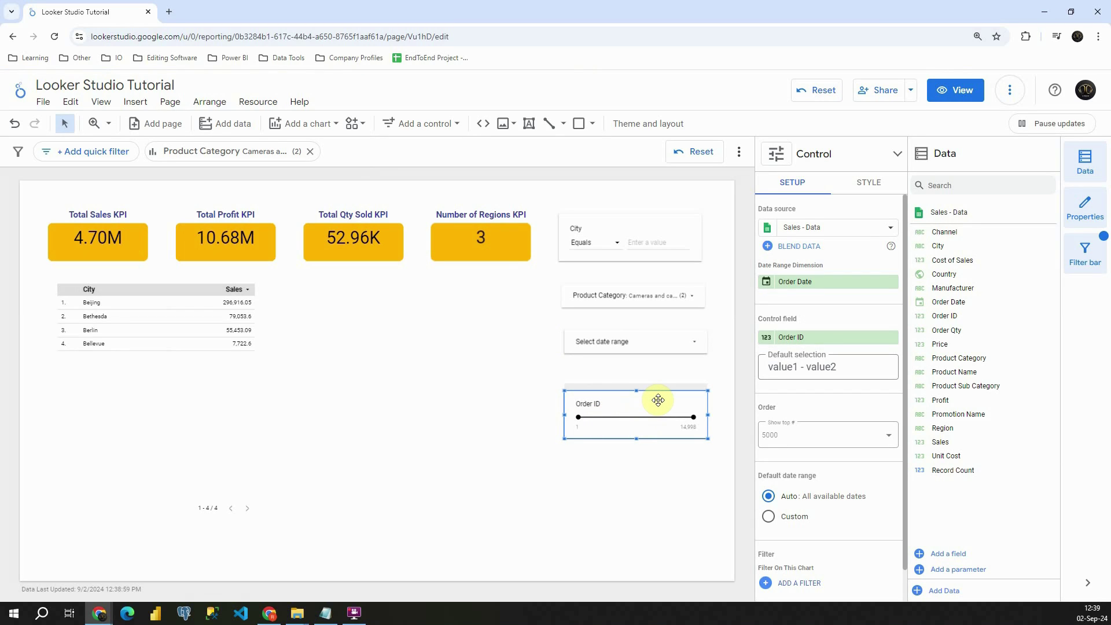
drag(956, 350, 813, 341)
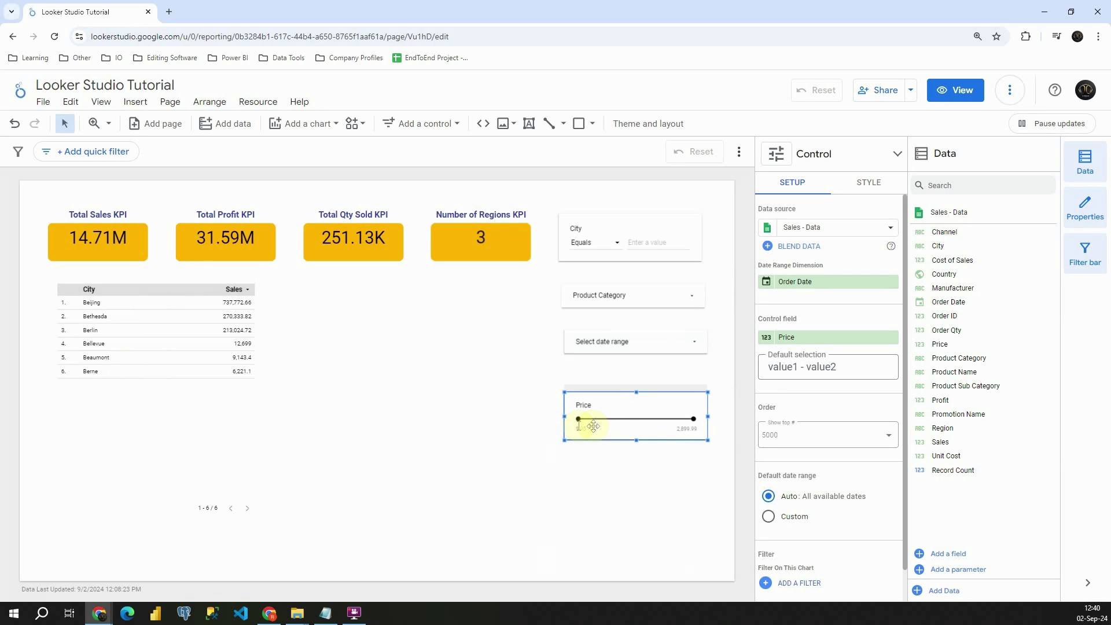
Set the Price slider's minimum to 1,000, leaving Beijing and Berlin at 2.35M
drag(579, 417, 656, 419)
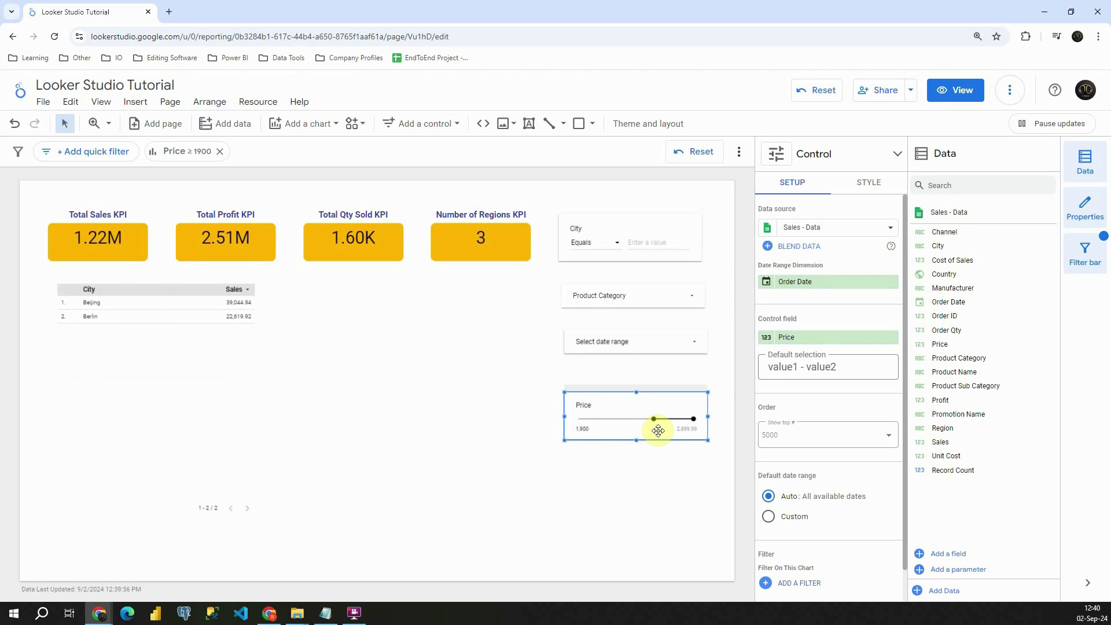
drag(656, 417, 612, 420)
click(495, 360)
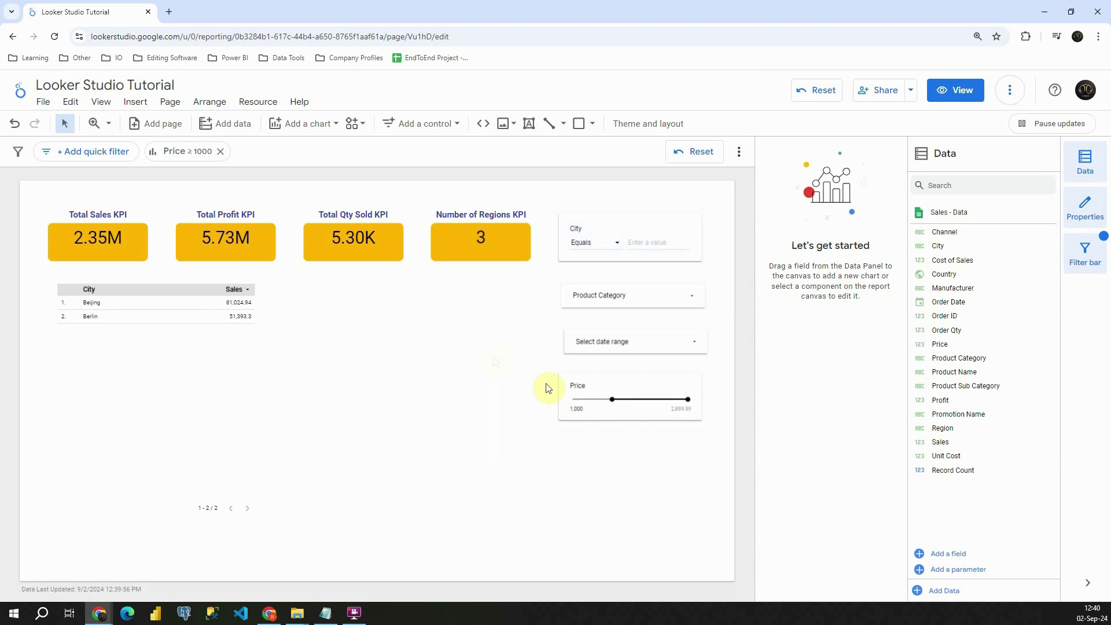